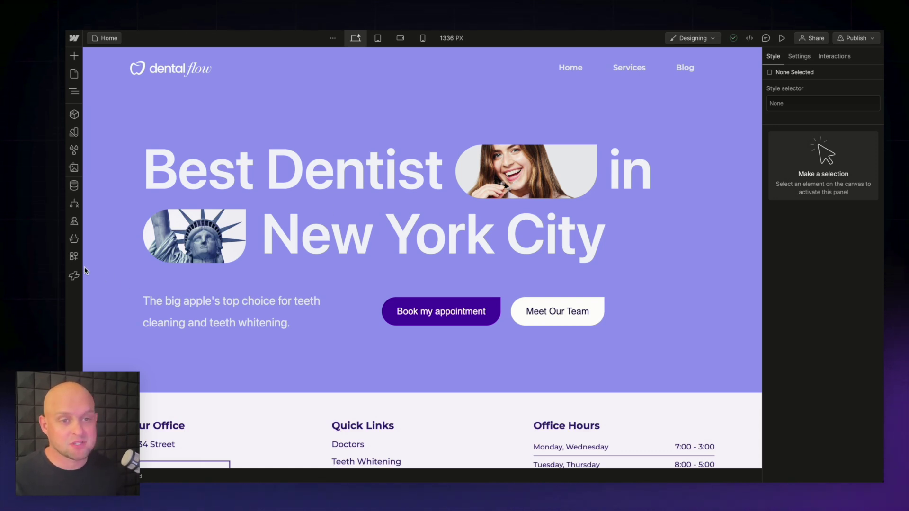
# - Open the Semflow app and rerun the SEO audit for the site
pyautogui.click(80, 279)
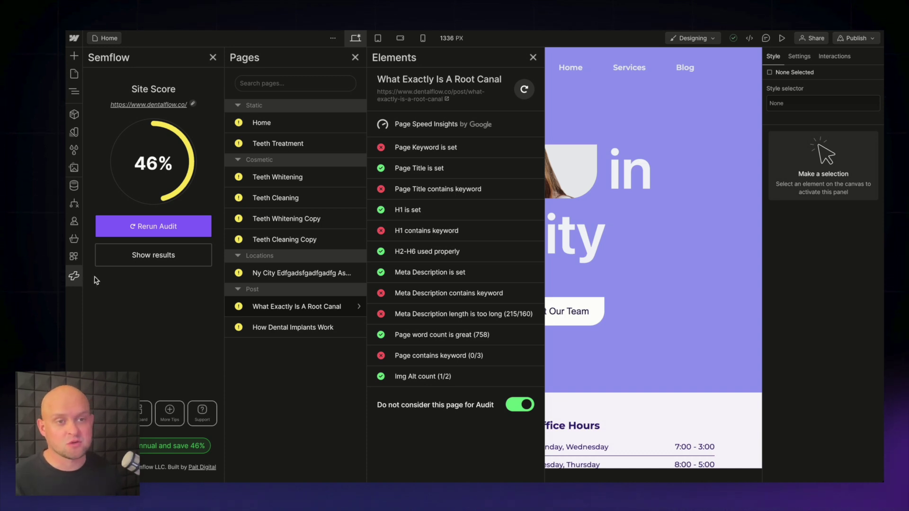
pyautogui.click(139, 228)
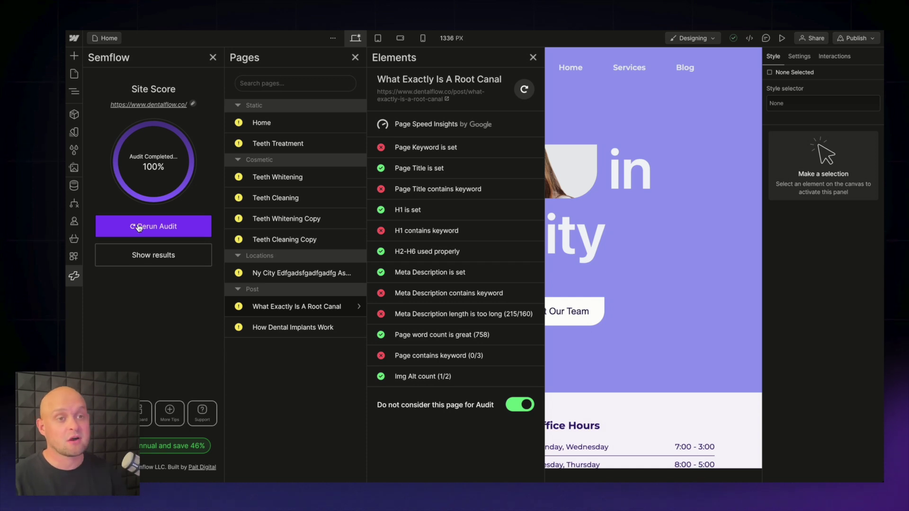
pyautogui.click(139, 229)
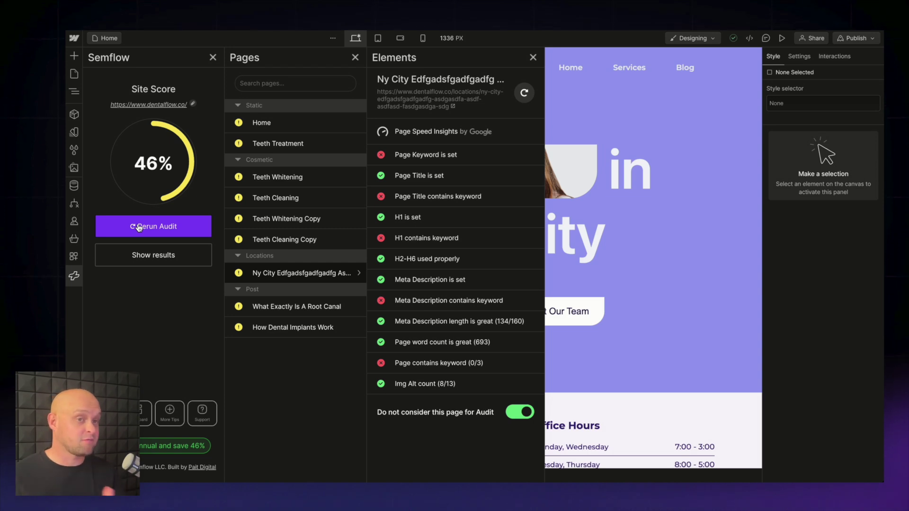
# - Review the audit elements of the Home, Teeth Treatment, Teeth Whitening, What Exactly Is A Root Canal and How Dental Implants Work pages
pyautogui.click(285, 129)
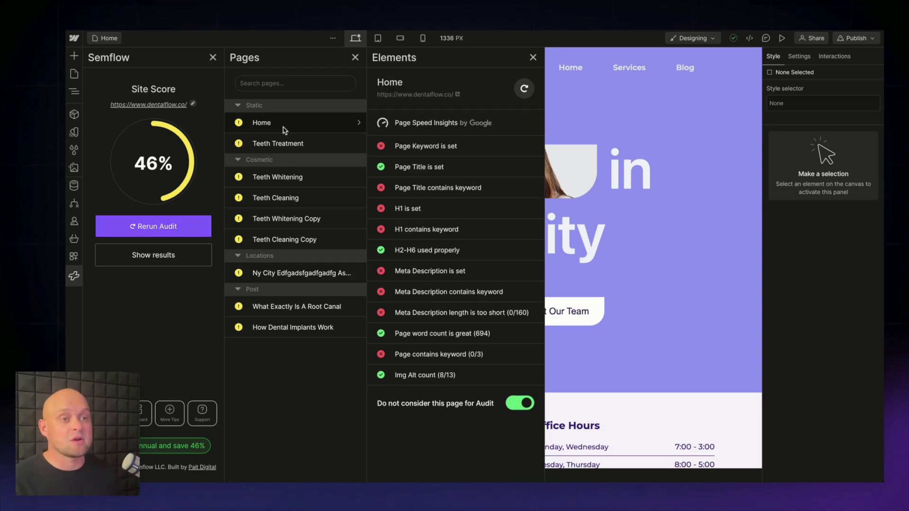
pyautogui.click(325, 151)
pyautogui.click(318, 185)
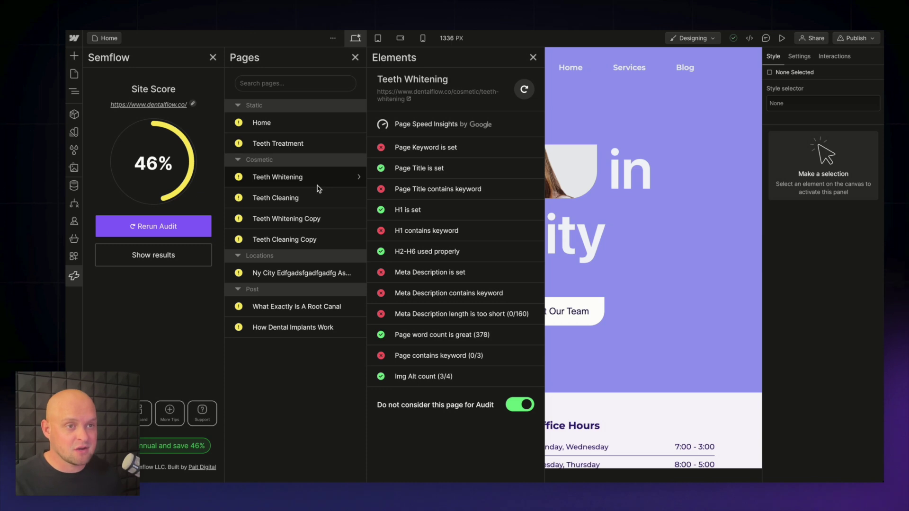
pyautogui.click(270, 124)
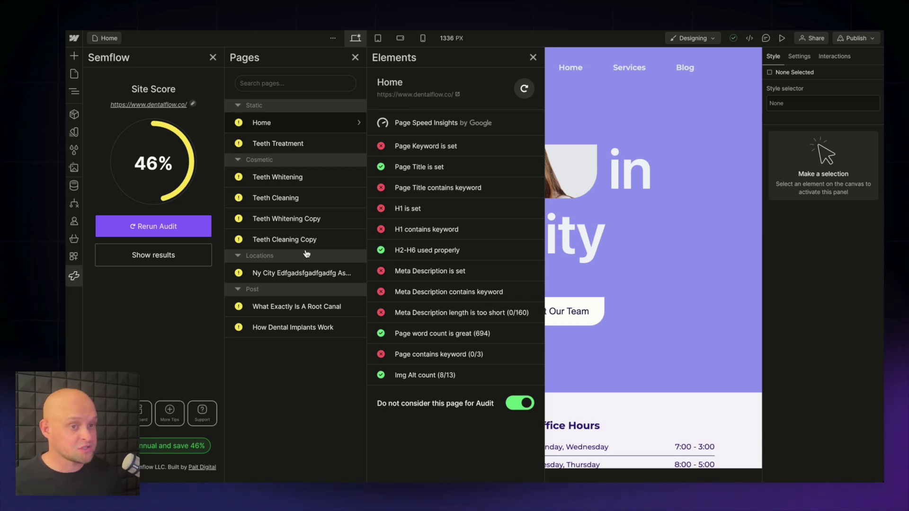
pyautogui.click(307, 309)
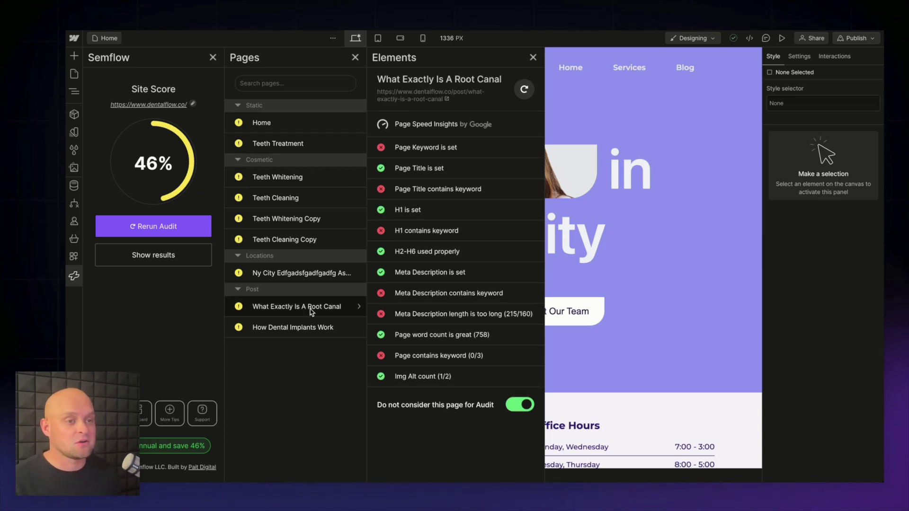
pyautogui.click(308, 326)
pyautogui.click(313, 310)
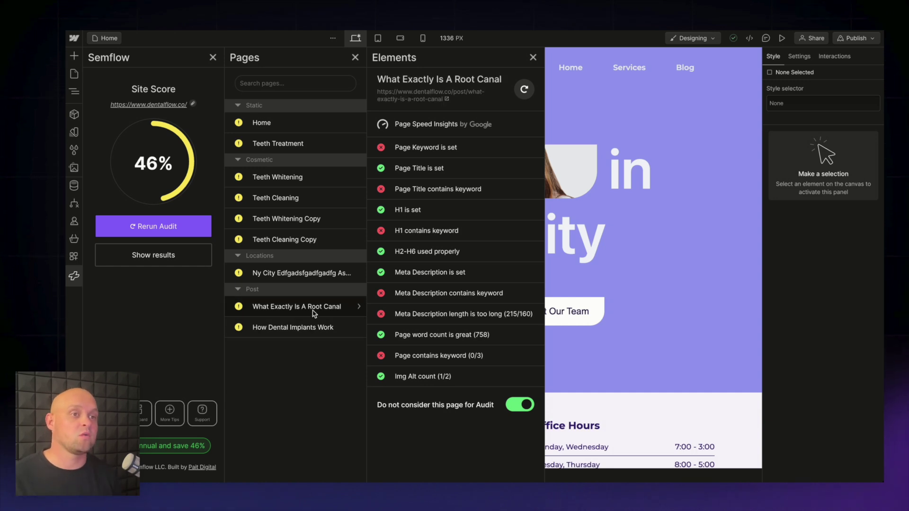
# - Check the Home page's Page Speed Insights scores and read through the full PageSpeed report
pyautogui.click(333, 122)
pyautogui.click(443, 123)
pyautogui.click(649, 163)
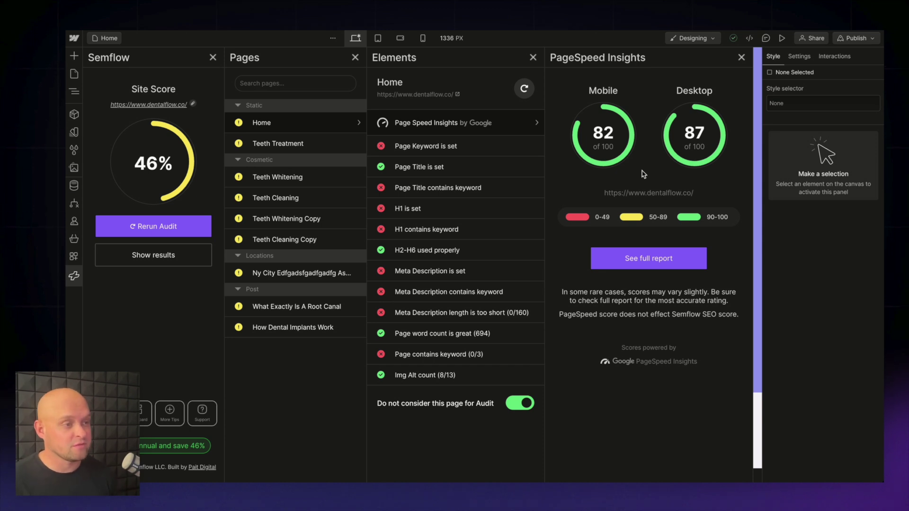
pyautogui.click(681, 265)
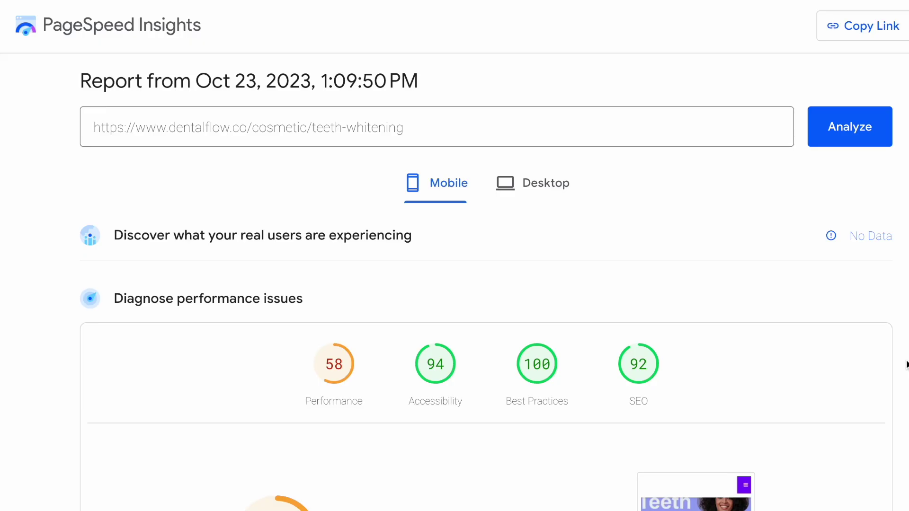
pyautogui.scroll(-9, 905, 364)
pyautogui.scroll(-10, 905, 364)
pyautogui.scroll(-13, 906, 364)
pyautogui.scroll(-12, 905, 364)
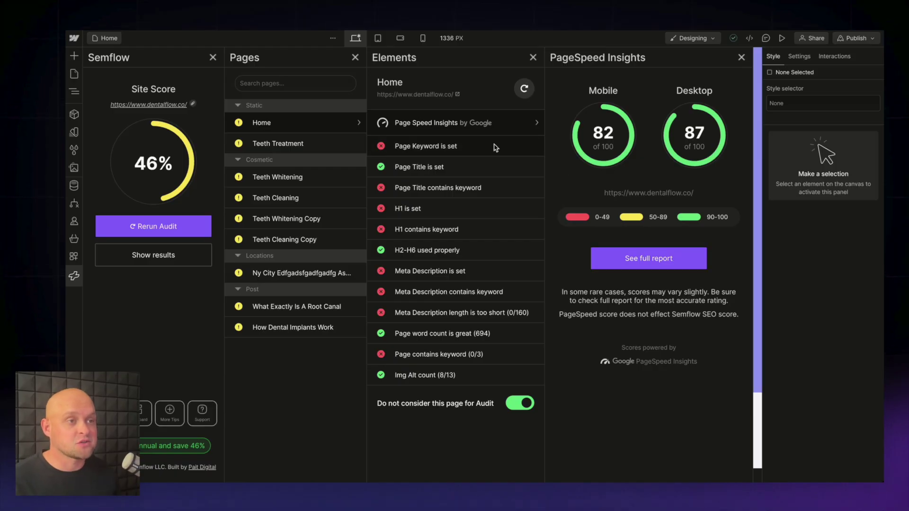
# - Set the Home page's focus keyword to "dentist new york" and save it
pyautogui.click(494, 147)
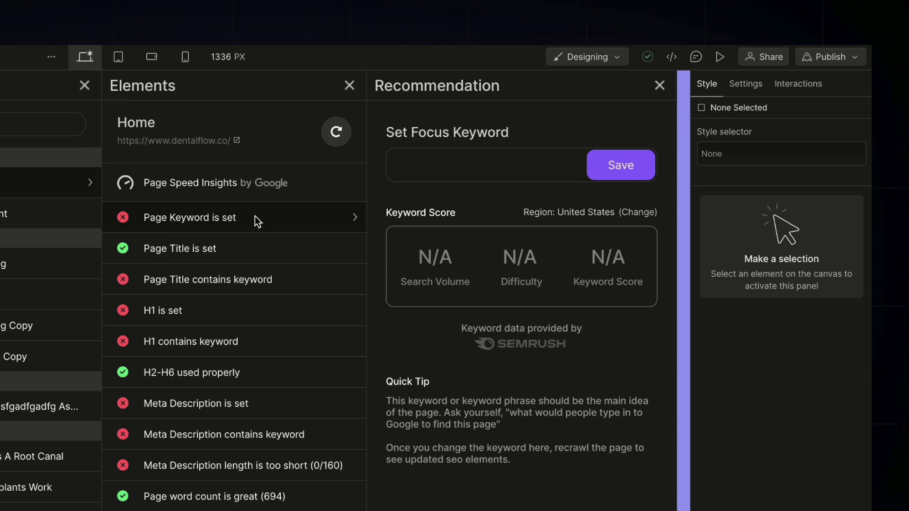
pyautogui.write('dentist new york')
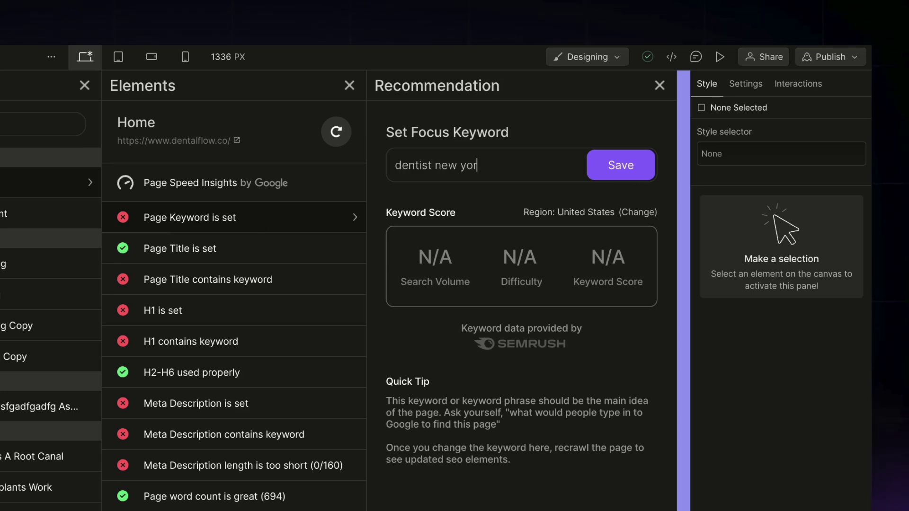
pyautogui.click(630, 161)
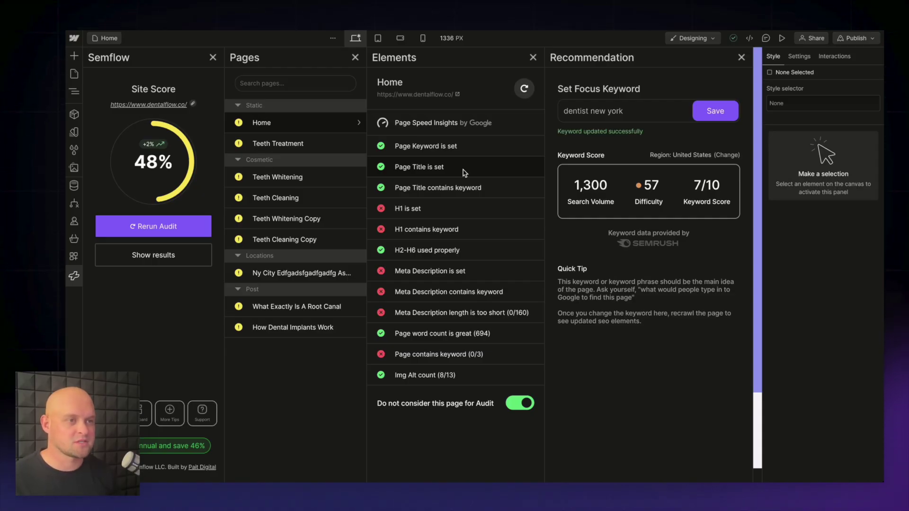
# - Read the Home page's recommendations on page title, H1 keyword, H2-H6, meta description, word count, keyword use and image alt text
pyautogui.click(427, 171)
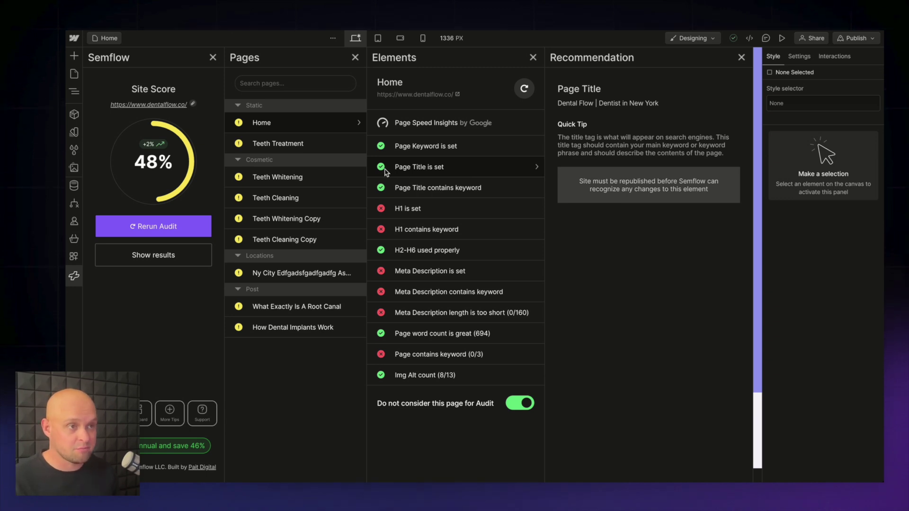
pyautogui.click(416, 189)
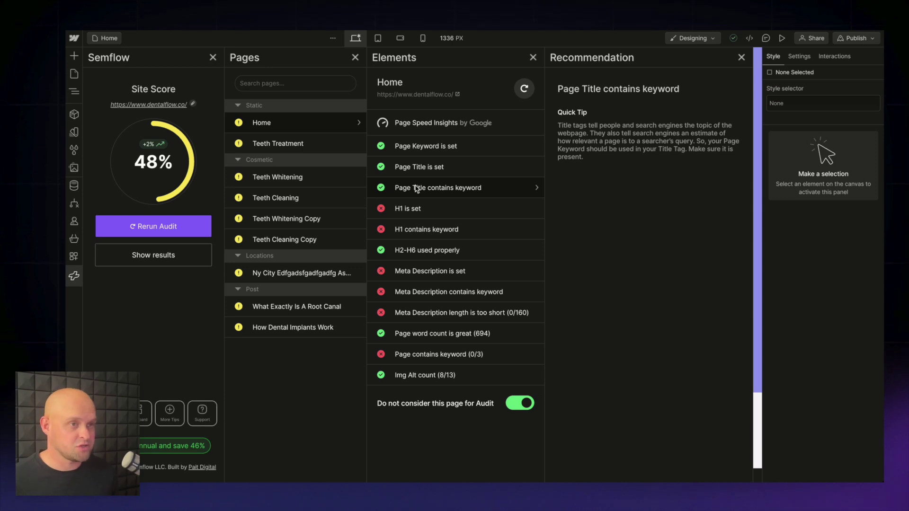
pyautogui.click(447, 232)
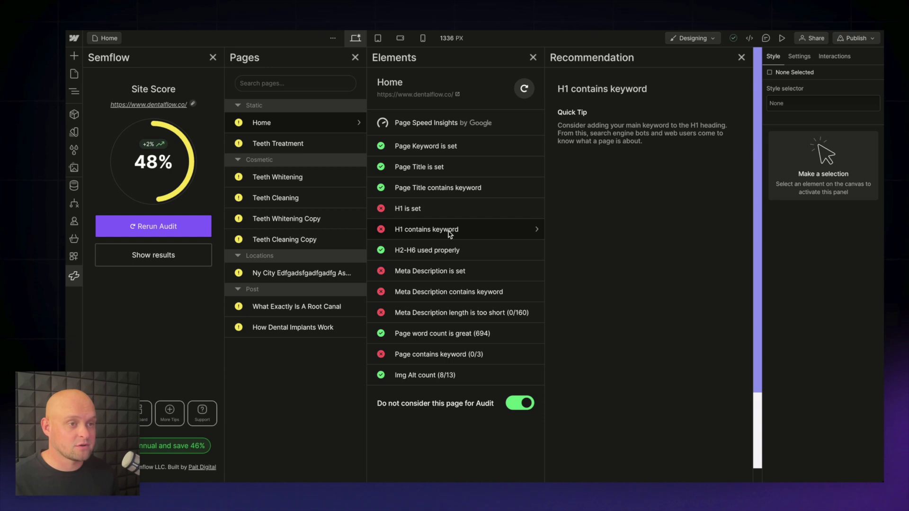
pyautogui.click(458, 252)
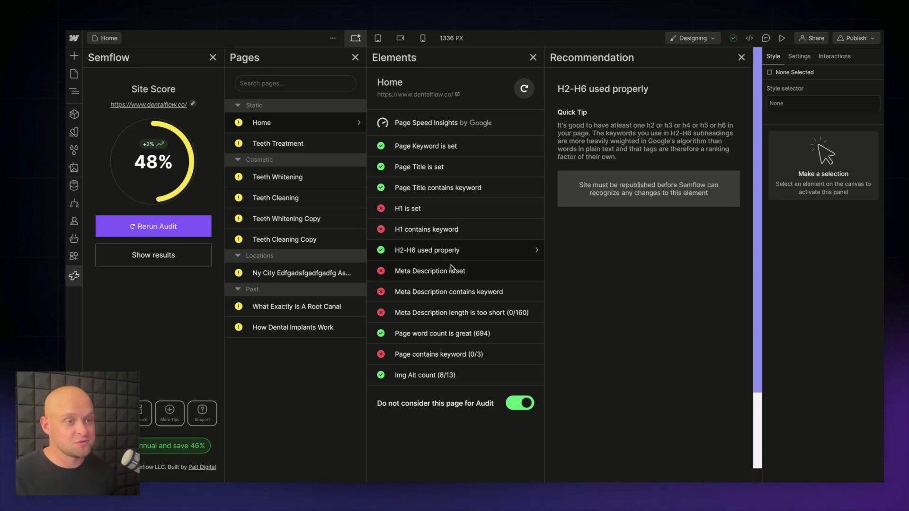
pyautogui.click(451, 269)
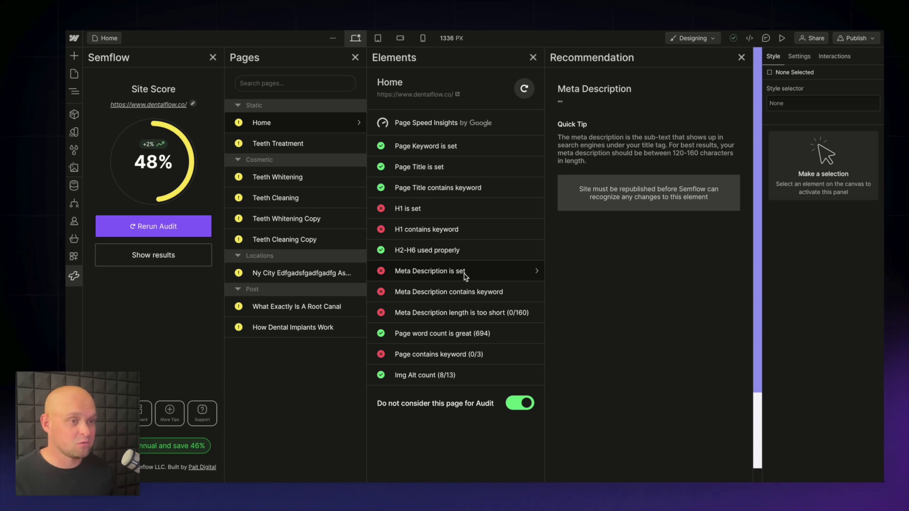
pyautogui.click(453, 293)
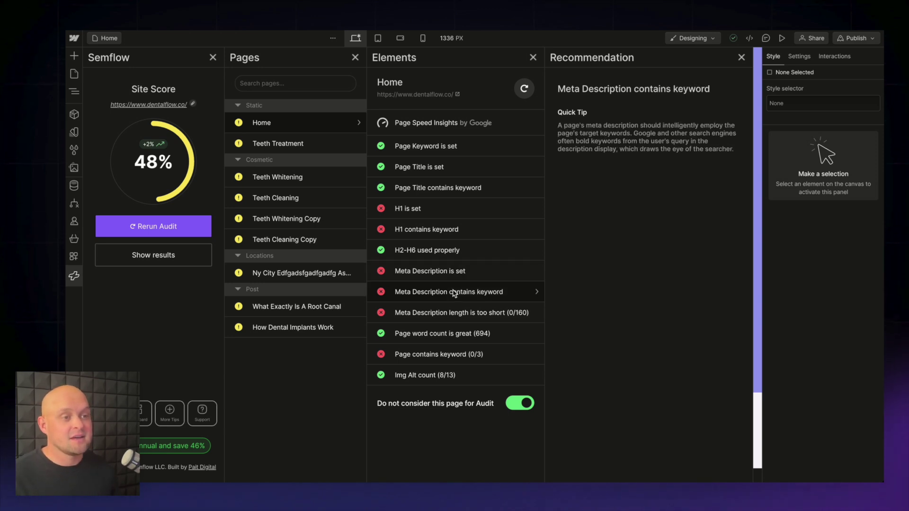
pyautogui.click(461, 314)
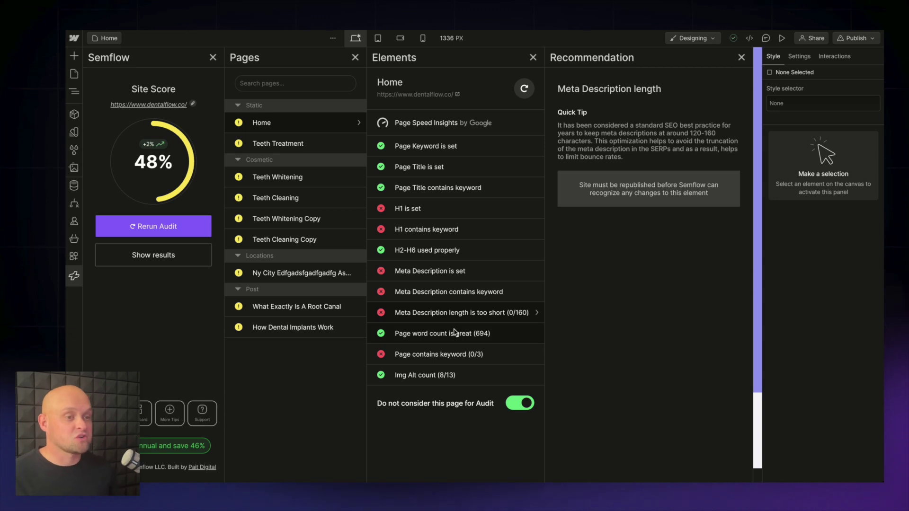
pyautogui.click(454, 334)
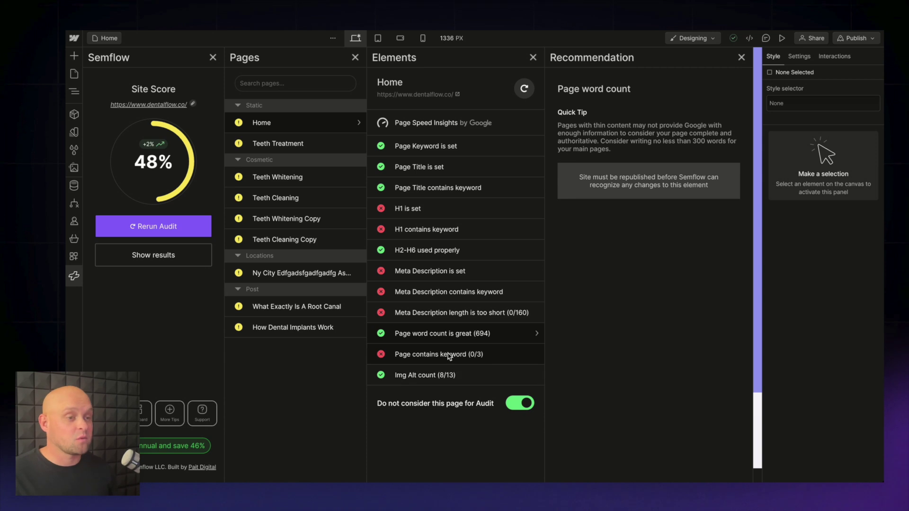
pyautogui.click(448, 355)
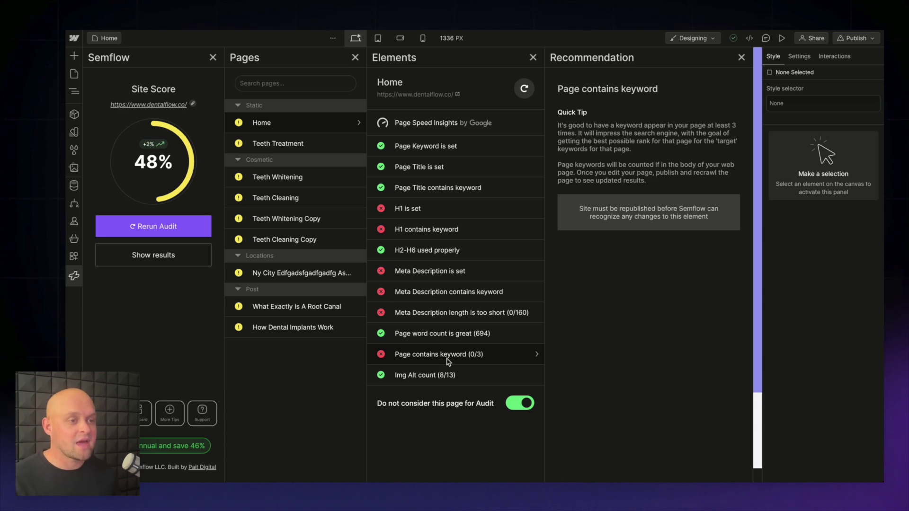
pyautogui.click(440, 372)
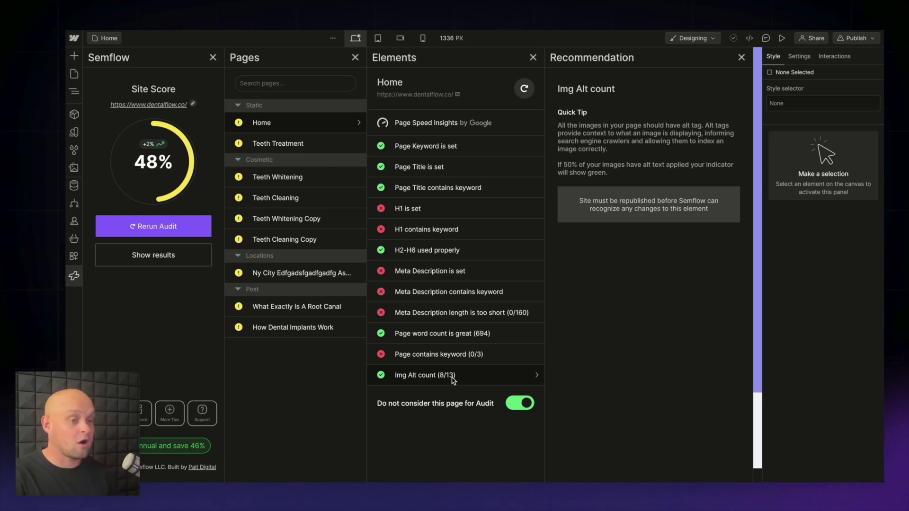
# - Exclude the Home page from the Semflow audit
pyautogui.click(520, 405)
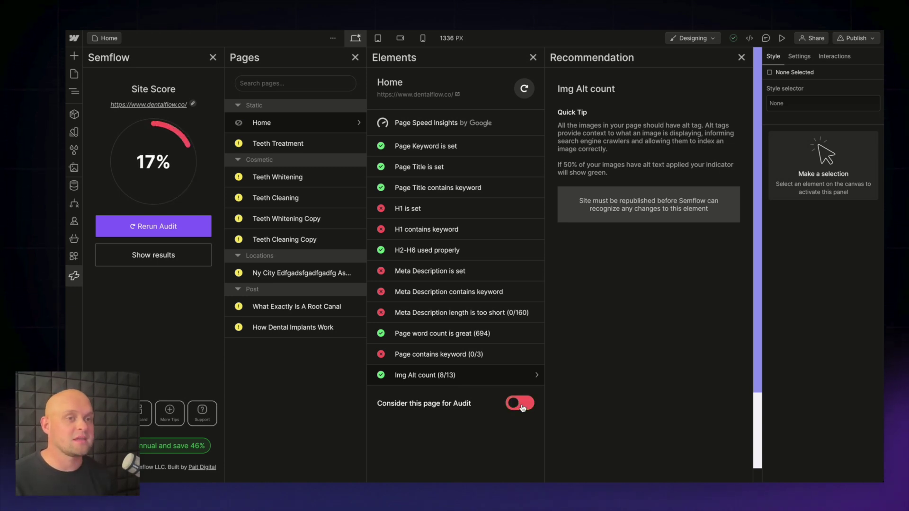
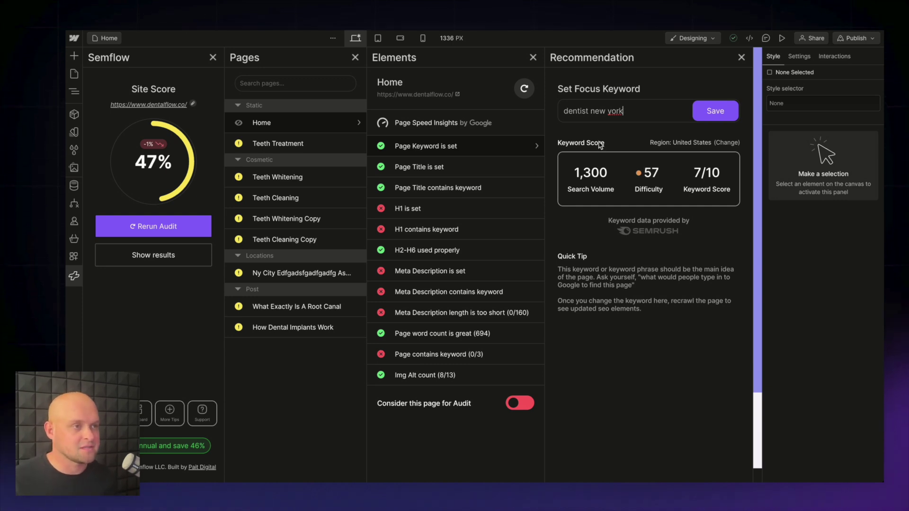
# - Change the Home page's focus keyword to "best dentist new york city" and save it to get its keyword score
pyautogui.click(562, 111)
pyautogui.write('best')
pyautogui.press('End')
pyautogui.write('c')
pyautogui.press('BackSpace')
pyautogui.press('BackSpace')
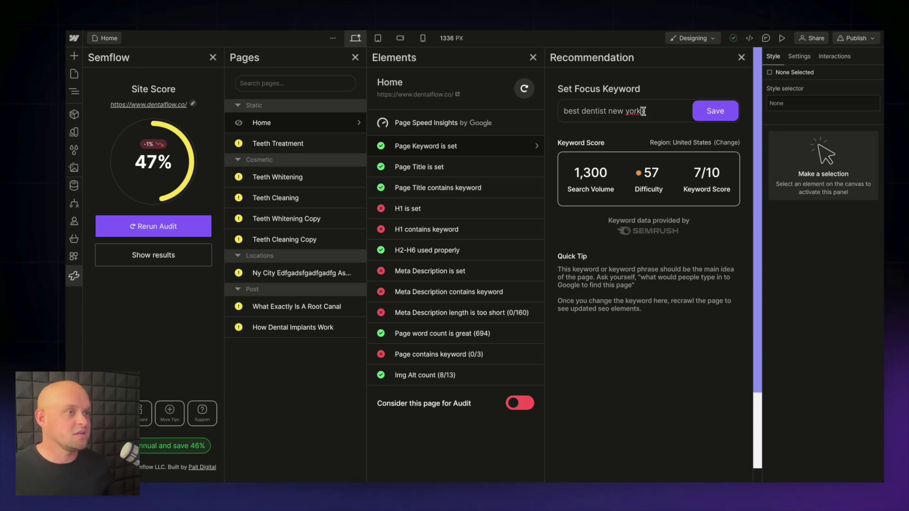
pyautogui.write('city')
pyautogui.click(715, 110)
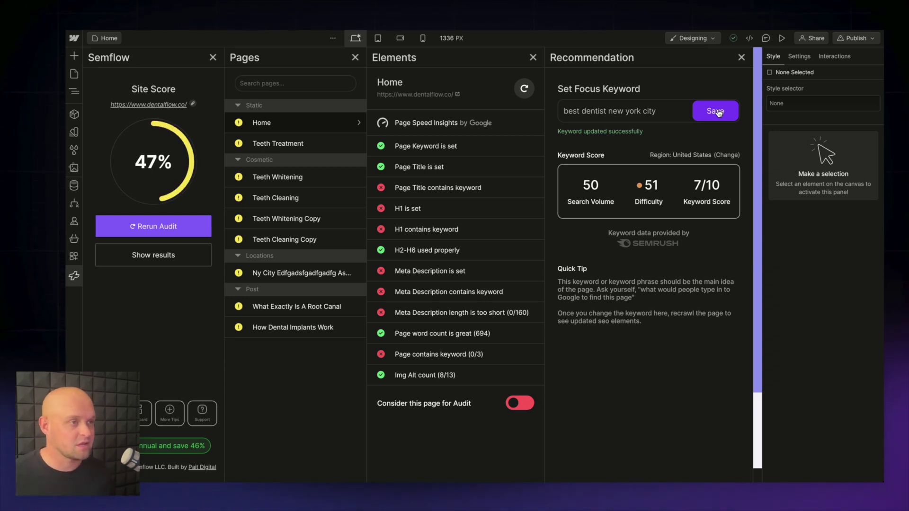
# - Replace the Home page's focus keyword with "dentist west new york" and save it
pyautogui.tripleClick(620, 110)
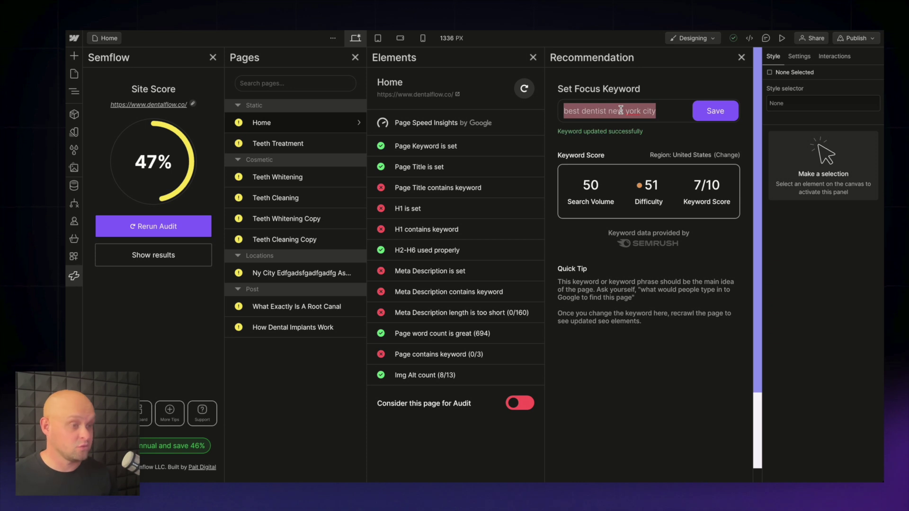
pyautogui.write('dentist')
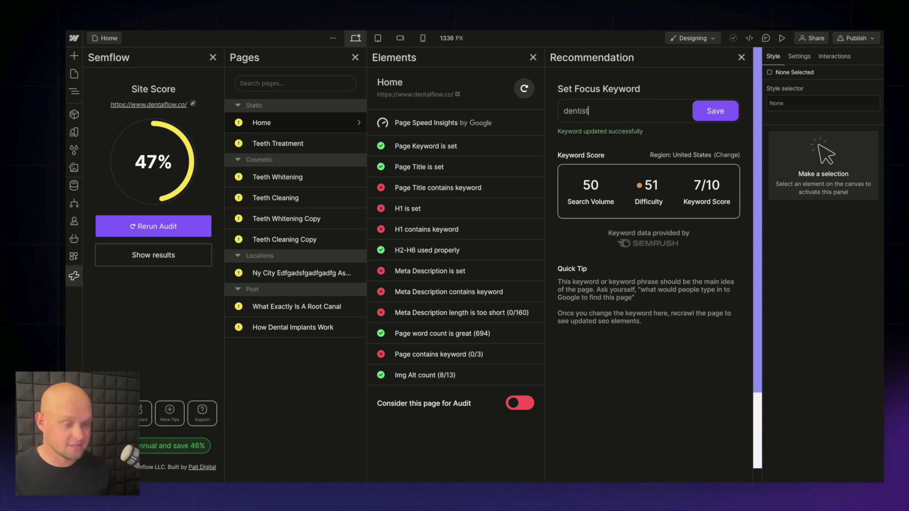
pyautogui.write(' west new york')
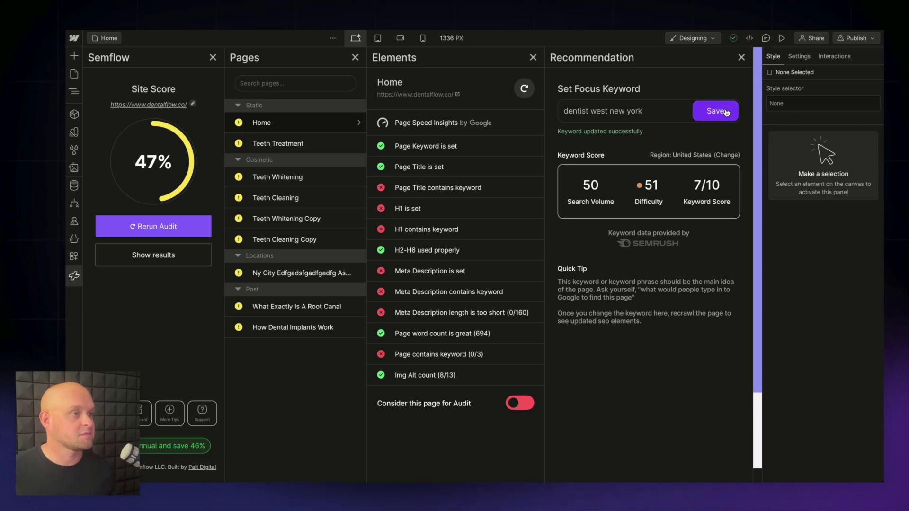
pyautogui.click(727, 112)
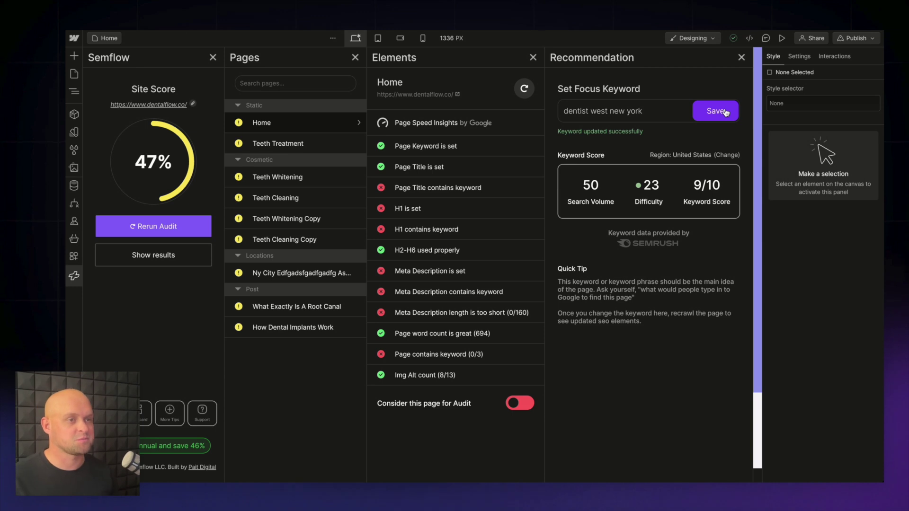
# - Check the Home page's title recommendation and change its title tag to "Dental Flow | Dentist in West New York"
pyautogui.click(423, 169)
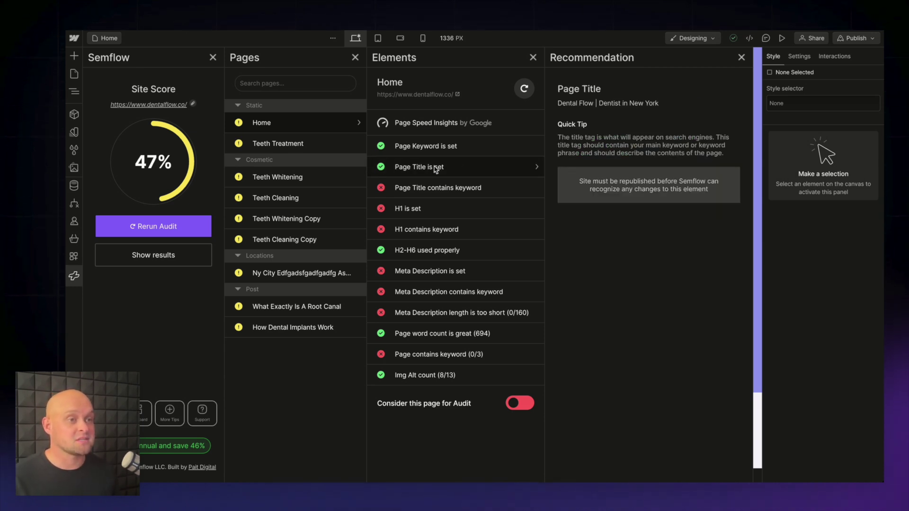
pyautogui.click(383, 194)
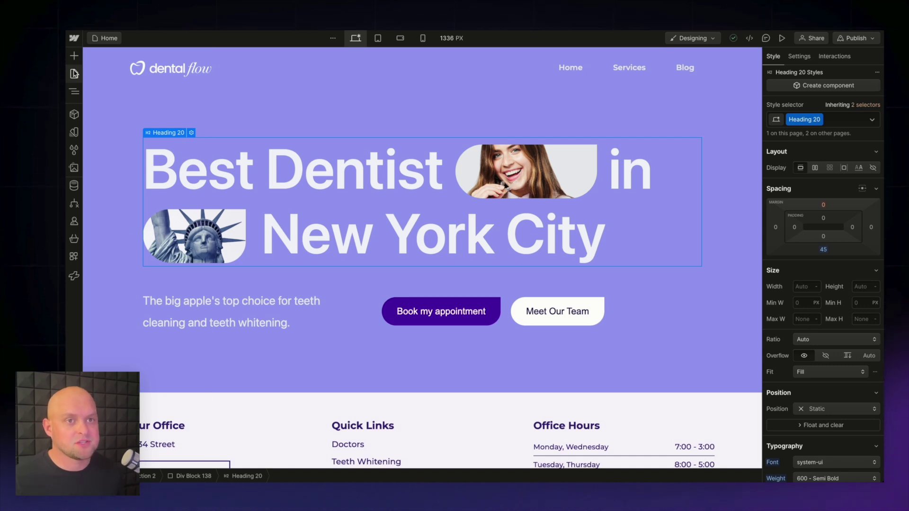
pyautogui.click(74, 73)
pyautogui.click(194, 114)
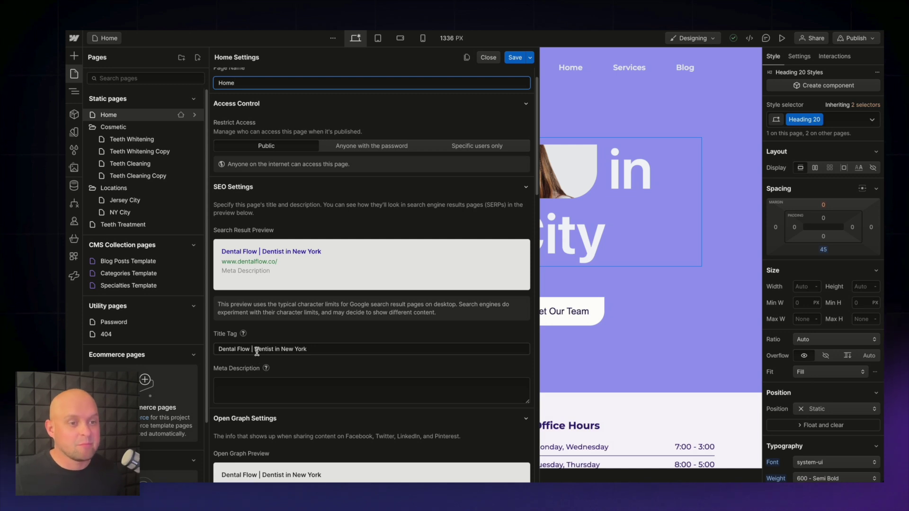
pyautogui.click(263, 347)
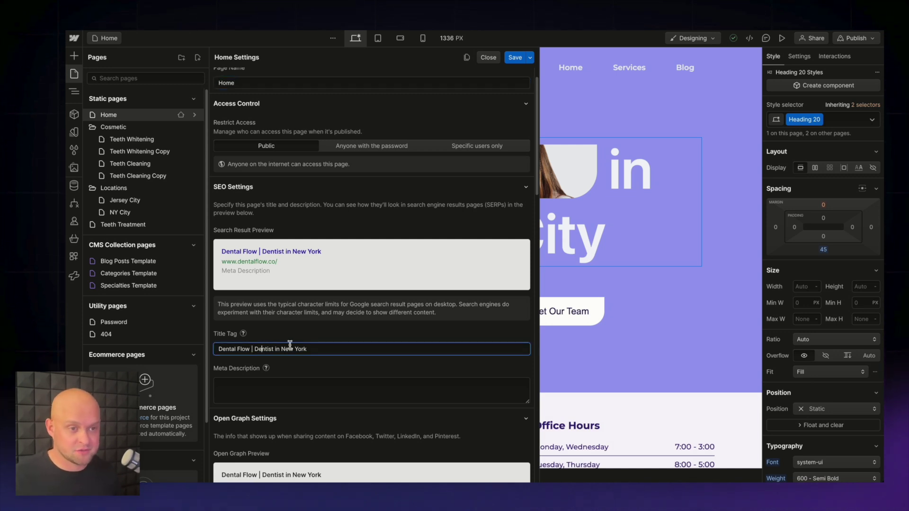
pyautogui.click(282, 349)
pyautogui.write('West')
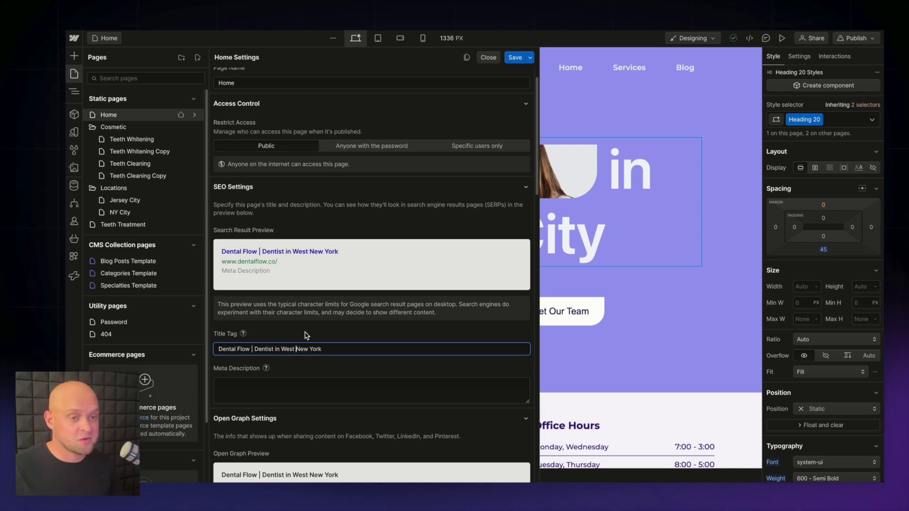
# - Save the meta description "Dental Flow is the top-rate dentist in west New York. Contact us today to schedule an appointment and start enjoying a brighter smile."
pyautogui.click(241, 381)
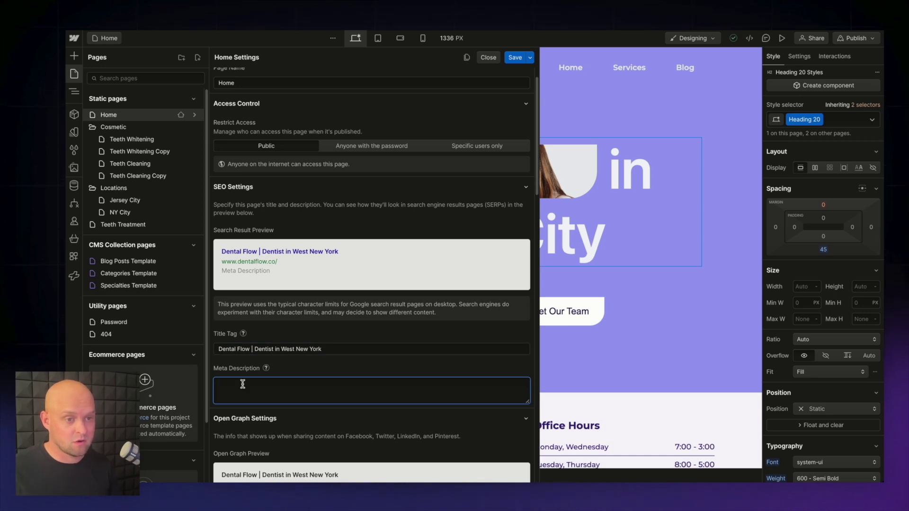
pyautogui.write('Dental Flow is the top-rate dentist in west New York. Contact us today to schedule an appoi')
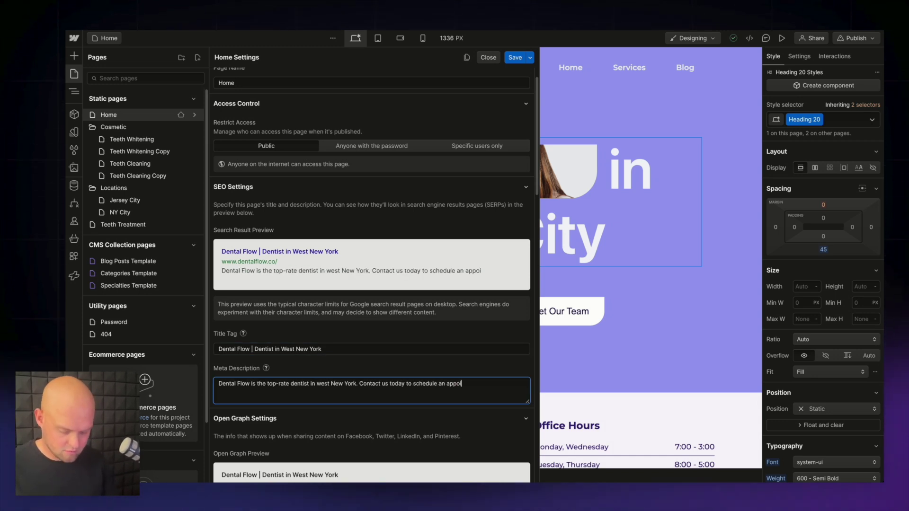
pyautogui.write('ntment and start enjoying a brighter smile.')
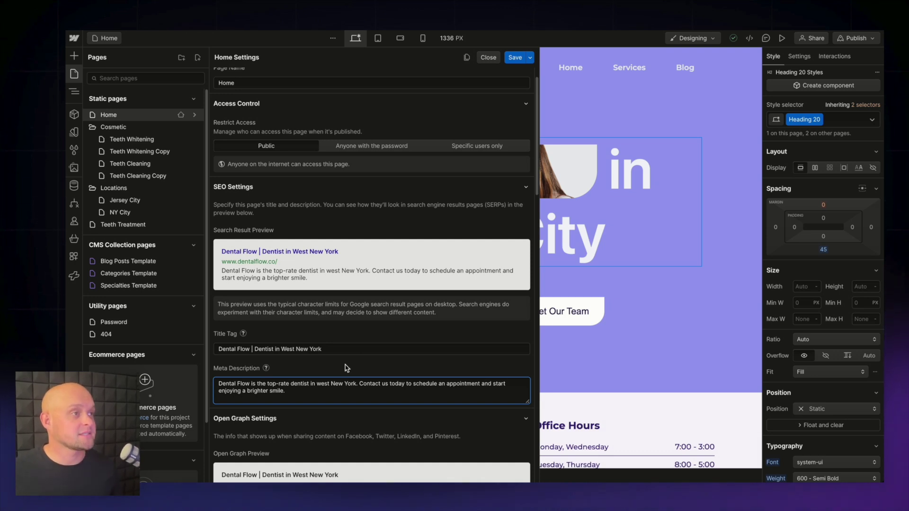
pyautogui.click(514, 57)
# - Publish the site with the new page settings and recrawl the Home page in Semflow
pyautogui.click(855, 38)
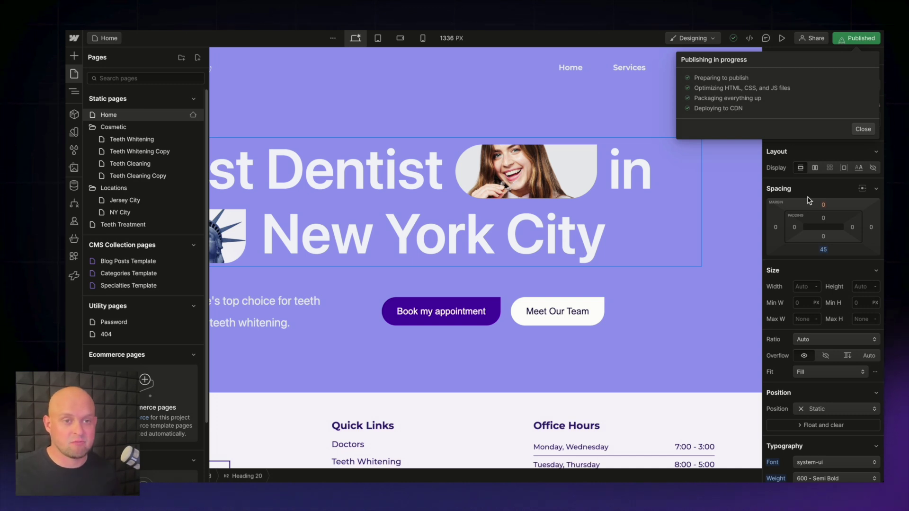
pyautogui.click(74, 276)
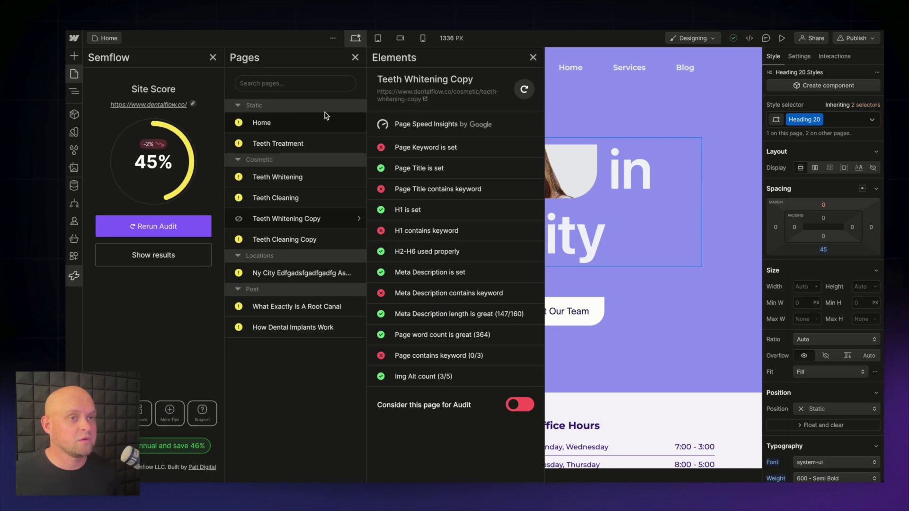
pyautogui.click(300, 120)
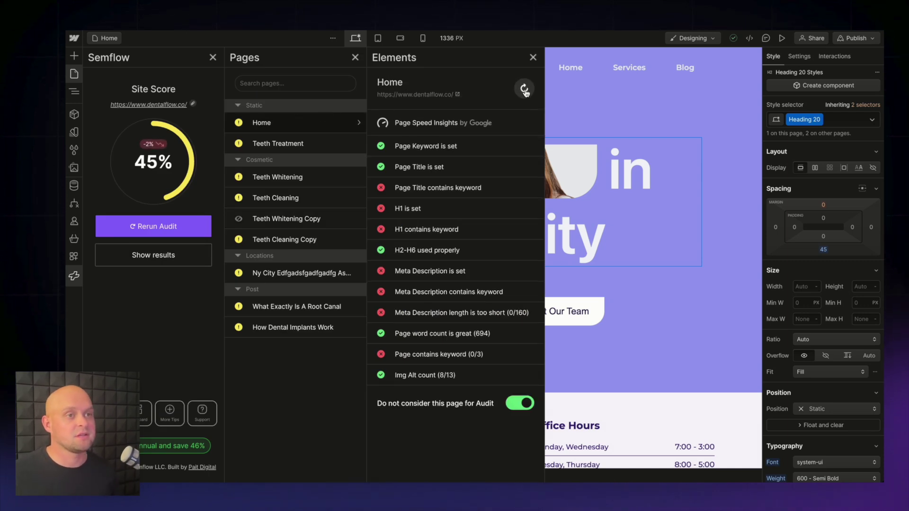
pyautogui.click(524, 90)
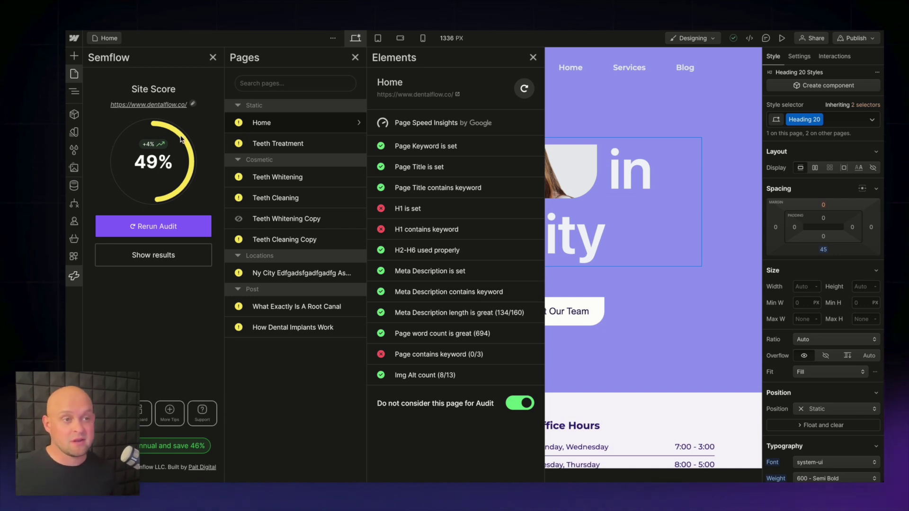
# - Change the heading type of the Home page's hero heading to H1
pyautogui.click(418, 210)
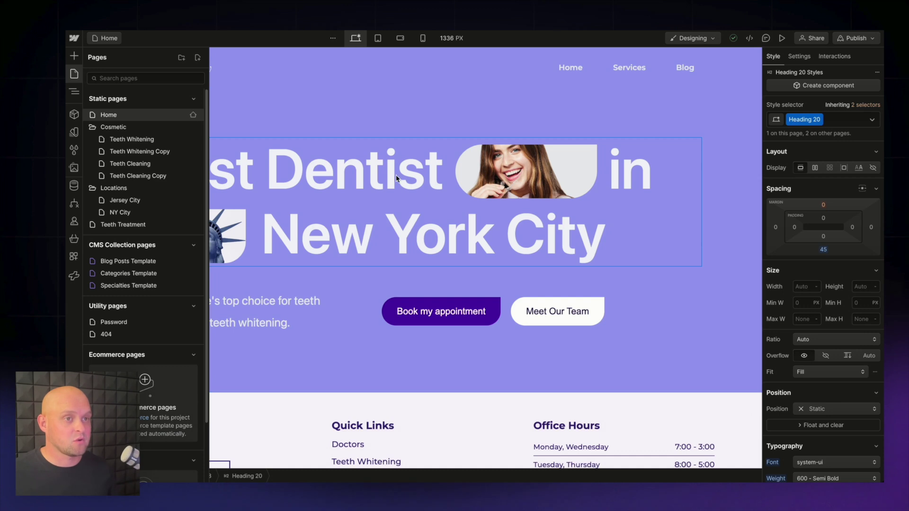
pyautogui.press('p')
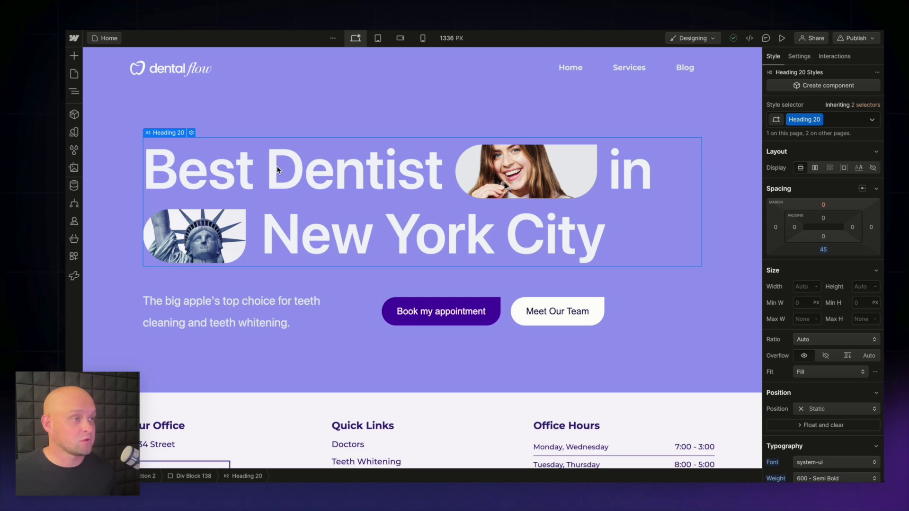
pyautogui.click(803, 56)
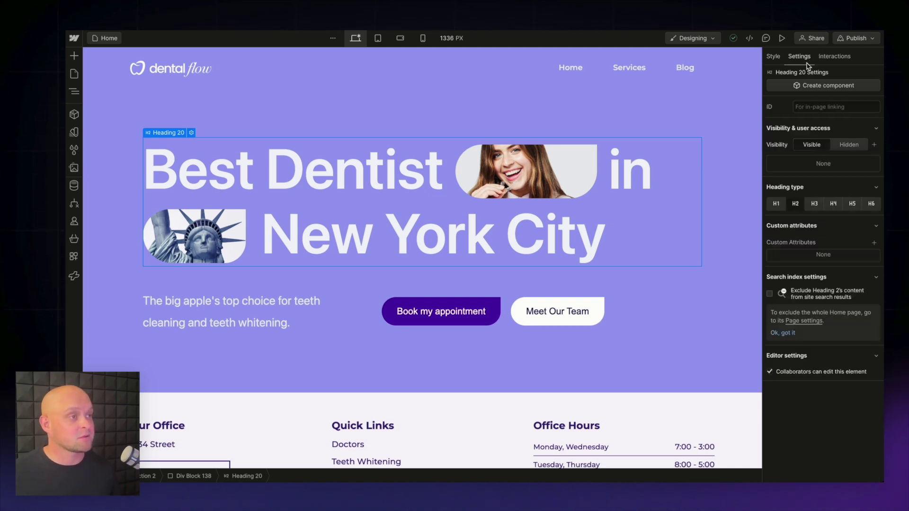
pyautogui.click(776, 204)
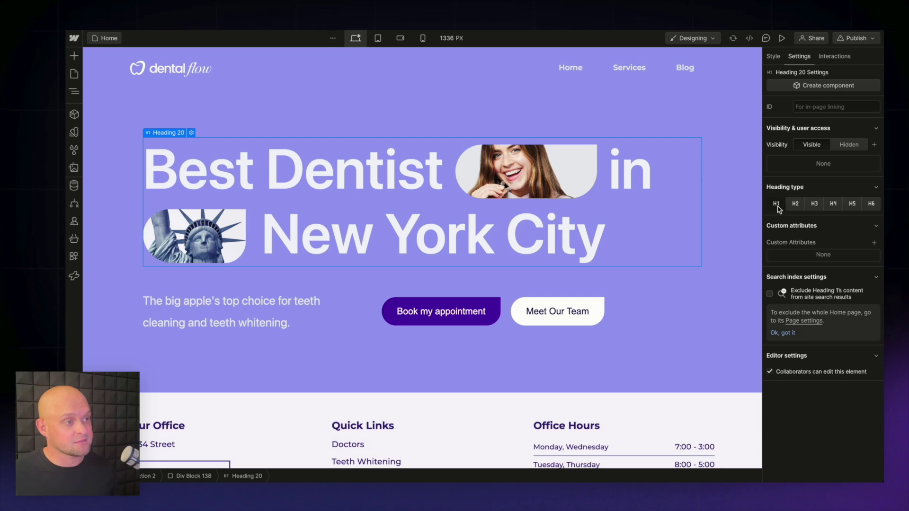
pyautogui.click(717, 192)
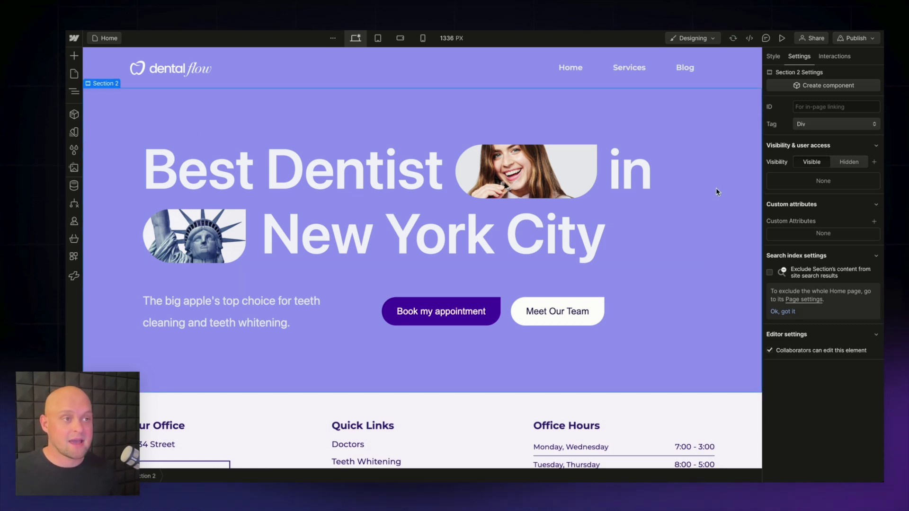
# - Add the word "West" after "in" in the hero heading, matching the focus keyword
pyautogui.click(74, 278)
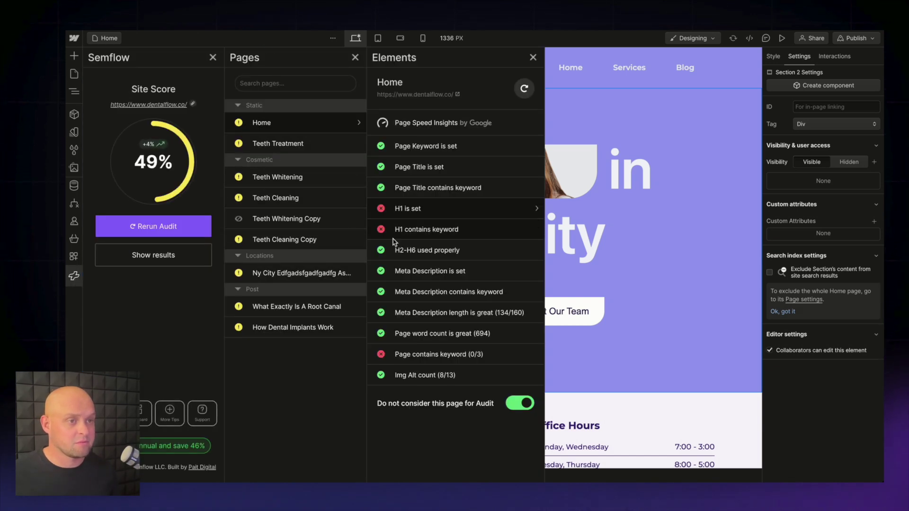
pyautogui.click(654, 219)
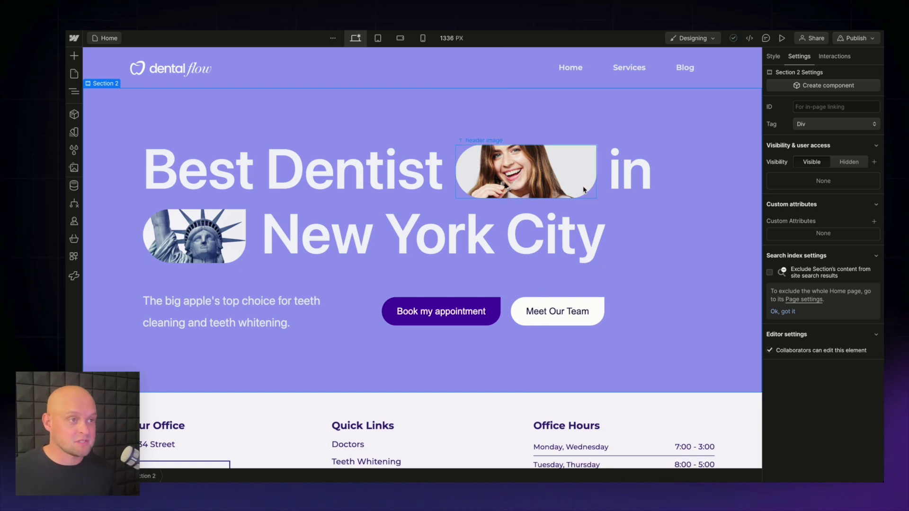
pyautogui.click(633, 168)
pyautogui.click(633, 168)
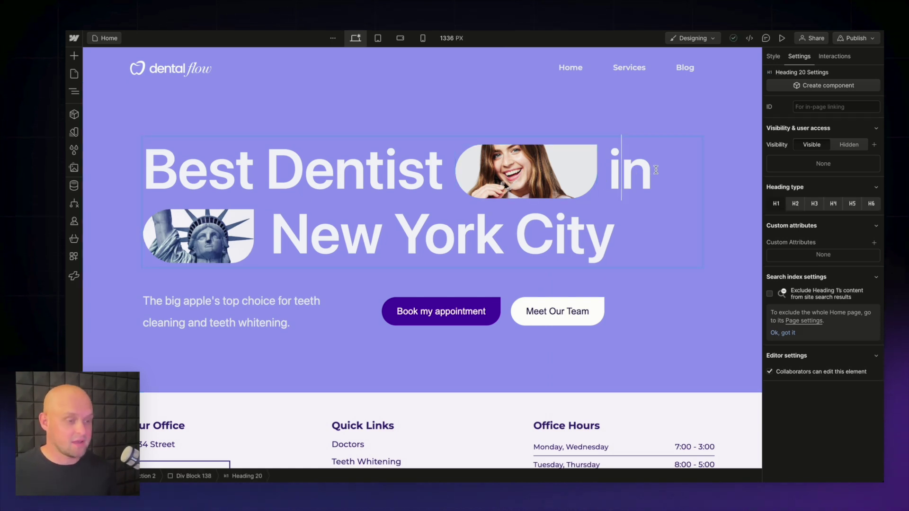
pyautogui.write('West')
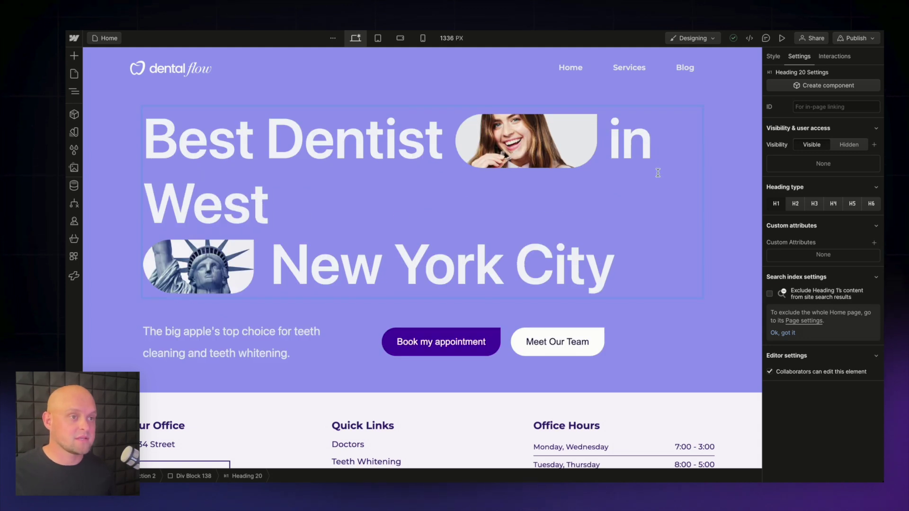
pyautogui.press('Escape')
pyautogui.click(719, 186)
# - Reduce the hero heading's font size to 89 px
pyautogui.click(487, 227)
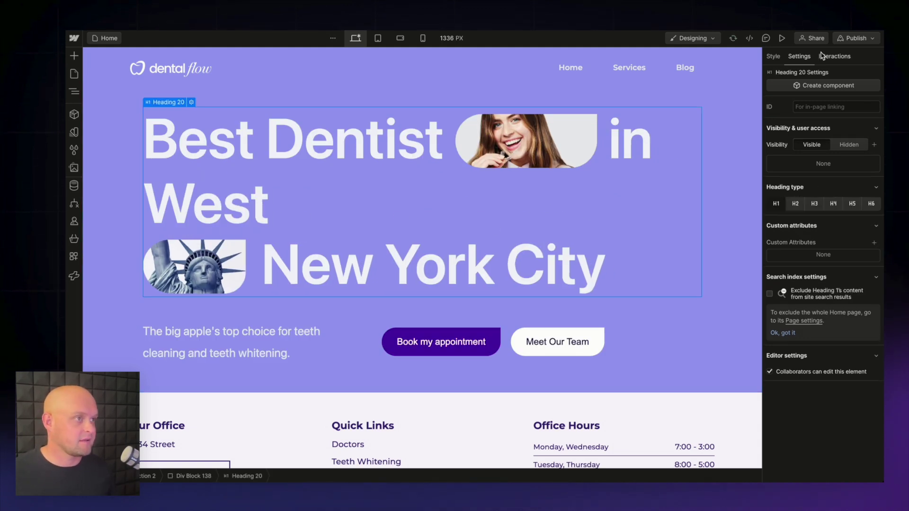
pyautogui.click(774, 56)
pyautogui.scroll(-3, 823, 332)
pyautogui.click(803, 382)
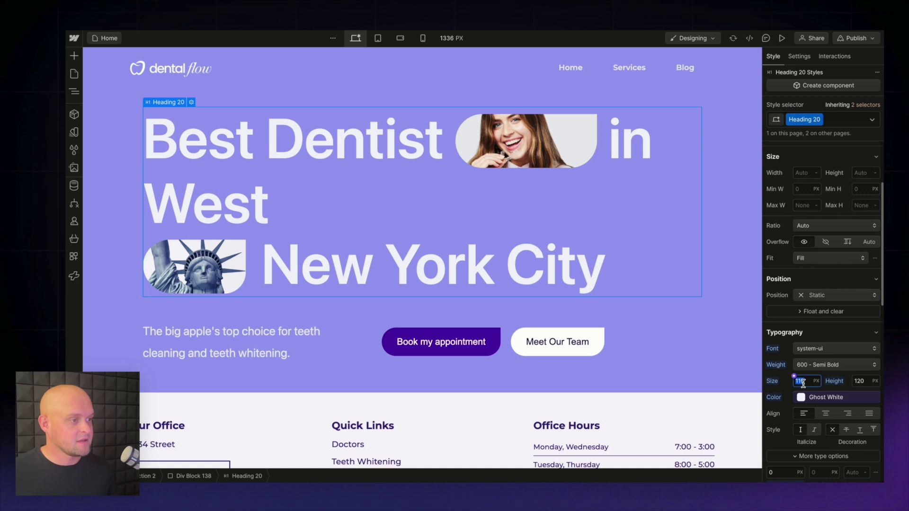
pyautogui.press('Down')
pyautogui.press('Down')
pyautogui.press('Down')
pyautogui.press('Down')
pyautogui.press('Down')
pyautogui.press('Down')
pyautogui.press('Down')
pyautogui.press('Down')
pyautogui.press('Down')
pyautogui.press('Down')
pyautogui.press('Down')
pyautogui.press('Down')
pyautogui.press('Down')
pyautogui.press('Down')
pyautogui.press('Down')
pyautogui.press('Down')
pyautogui.press('Down')
pyautogui.press('Down')
pyautogui.press('Down')
pyautogui.press('Down')
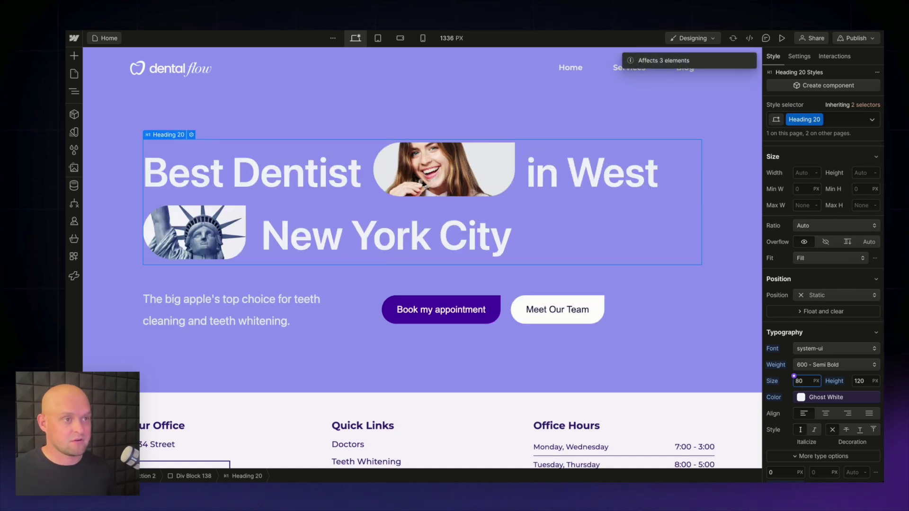
pyautogui.press('Up')
pyautogui.press('Up')
pyautogui.press('Up')
pyautogui.press('Up')
pyautogui.press('Up')
pyautogui.press('Up')
pyautogui.press('Up')
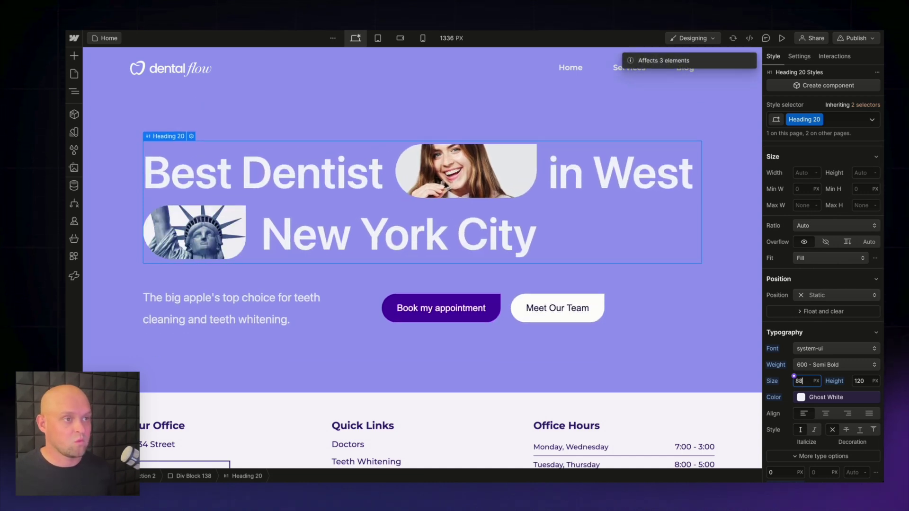
pyautogui.press('Up')
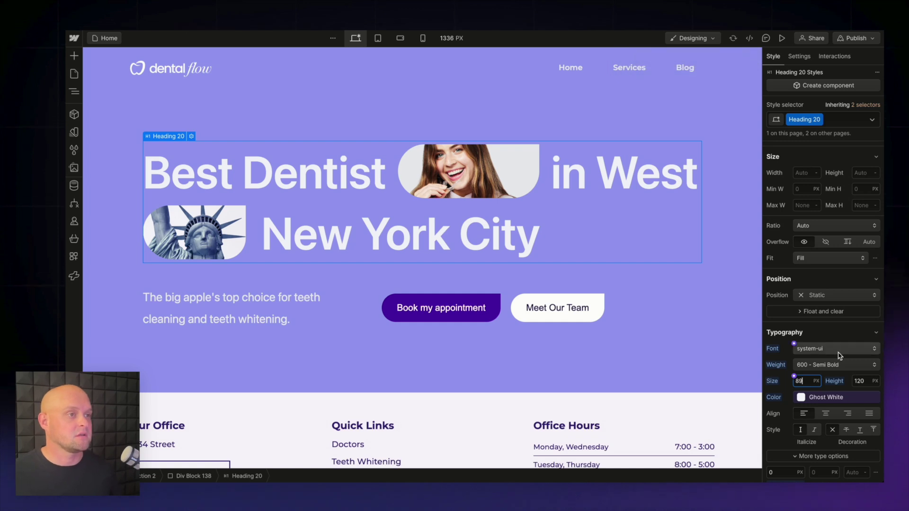
# - Delete the word "in" before "West" in the hero heading
pyautogui.doubleClick(592, 177)
pyautogui.press('BackSpace')
pyautogui.press('BackSpace')
pyautogui.press('BackSpace')
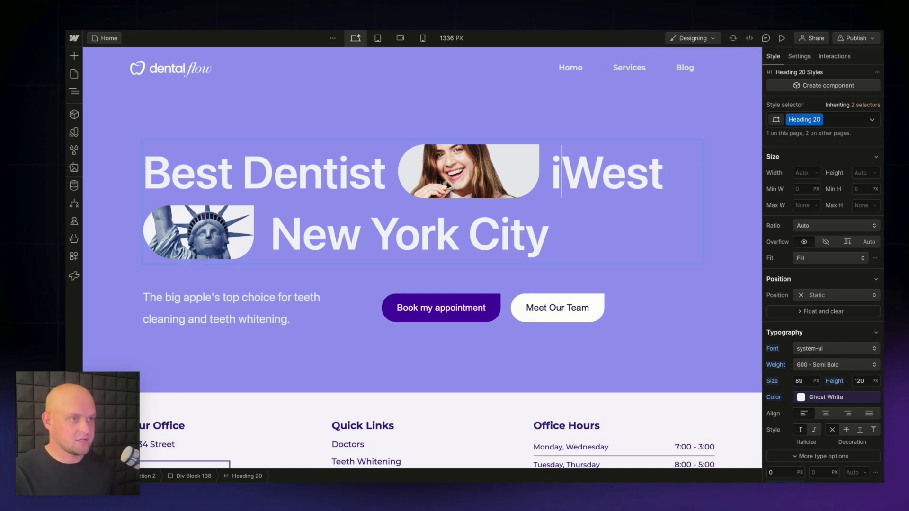
pyautogui.click(603, 194)
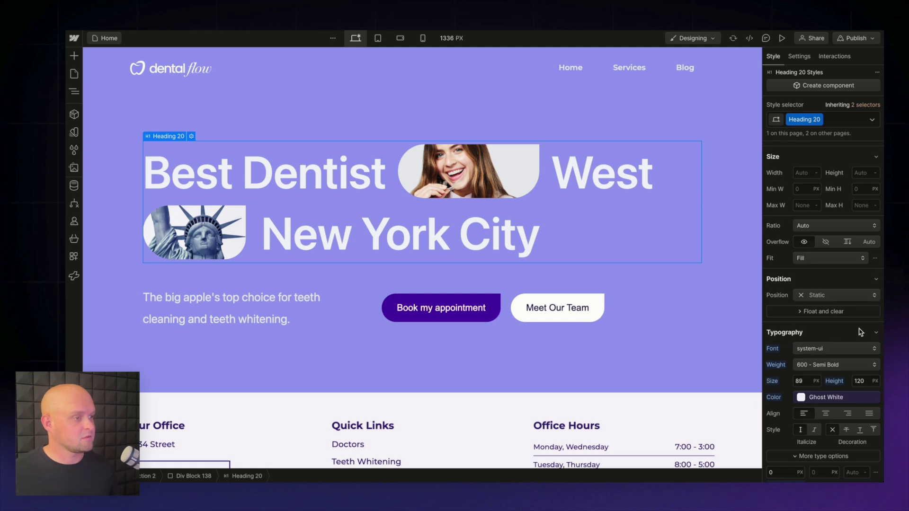
# - Set the hero heading's font size to 100 px
pyautogui.click(805, 381)
pyautogui.write('100')
pyautogui.press('Return')
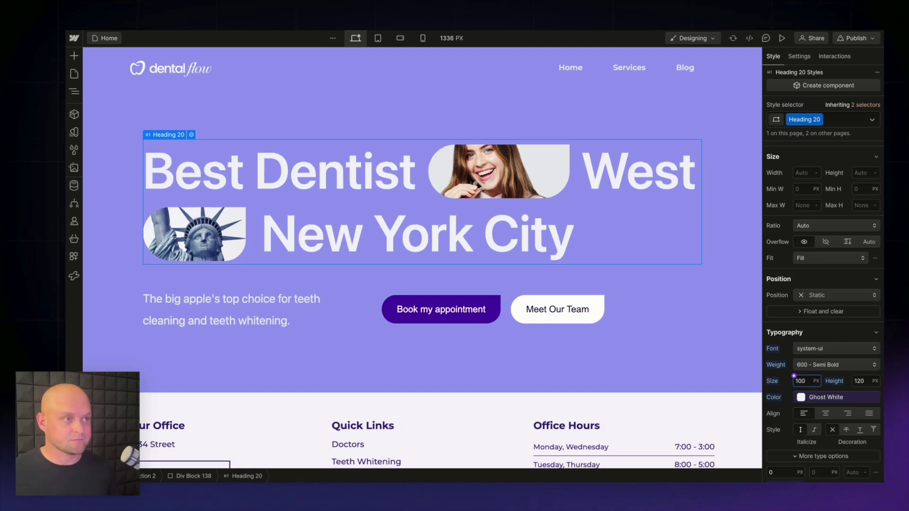
pyautogui.click(708, 117)
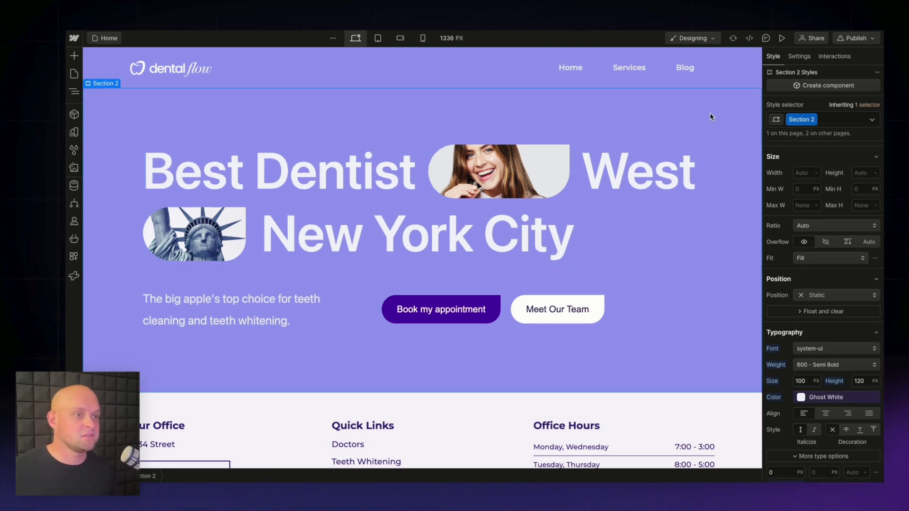
pyautogui.click(856, 38)
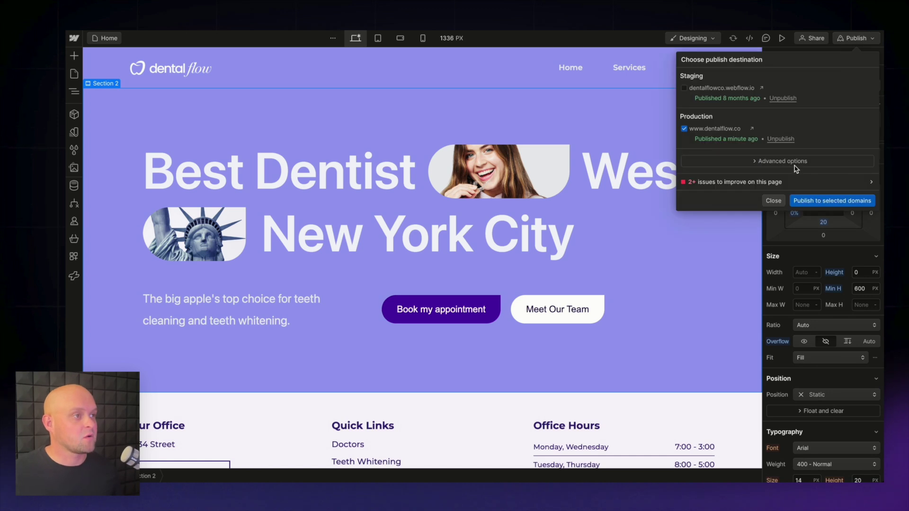
pyautogui.click(801, 201)
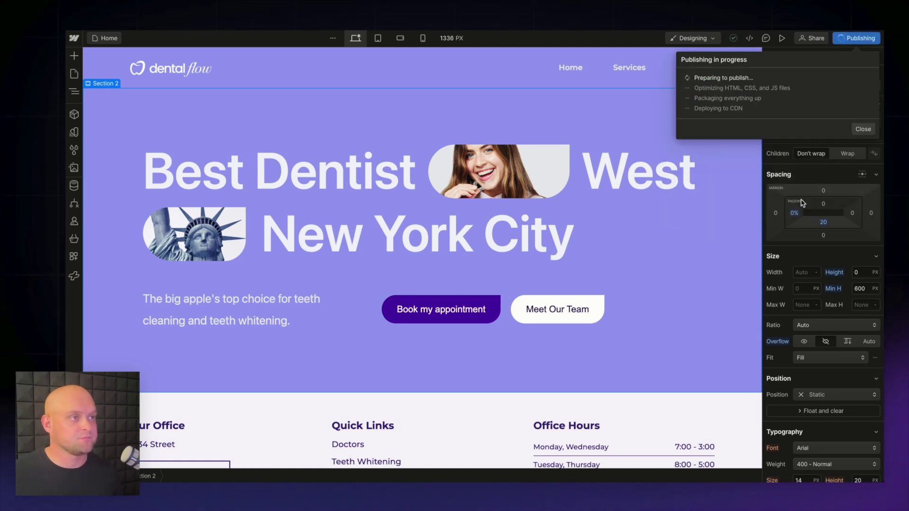
pyautogui.click(75, 275)
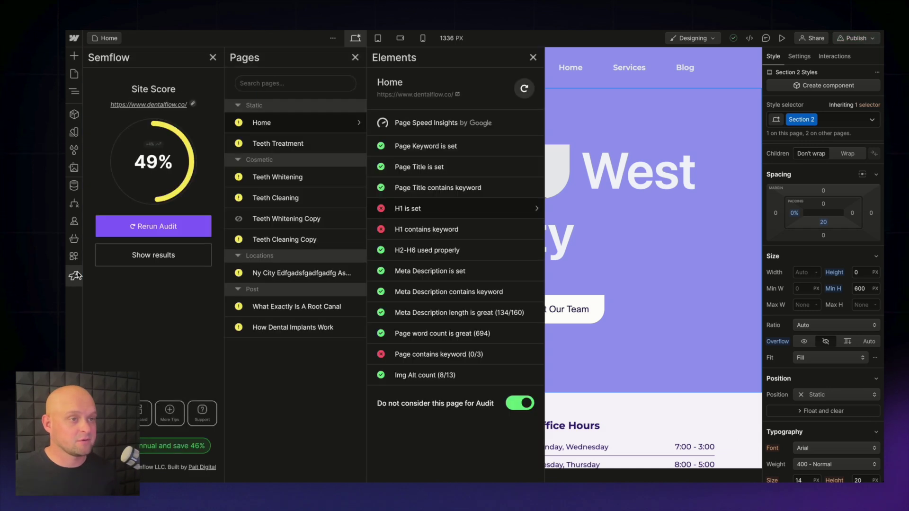
pyautogui.click(524, 88)
pyautogui.click(524, 89)
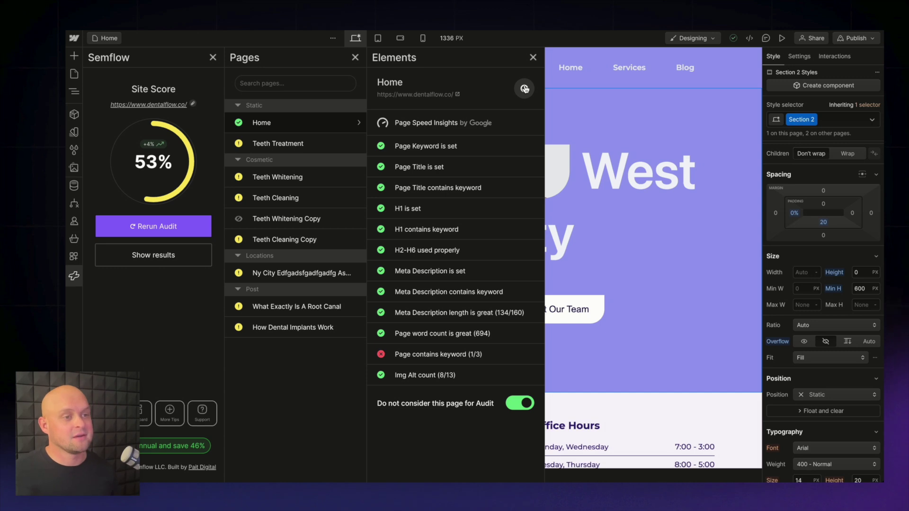
# - Review the Home page's recommendations on the H1 being set and containing the focus keyword
pyautogui.click(435, 208)
pyautogui.click(446, 231)
pyautogui.click(446, 232)
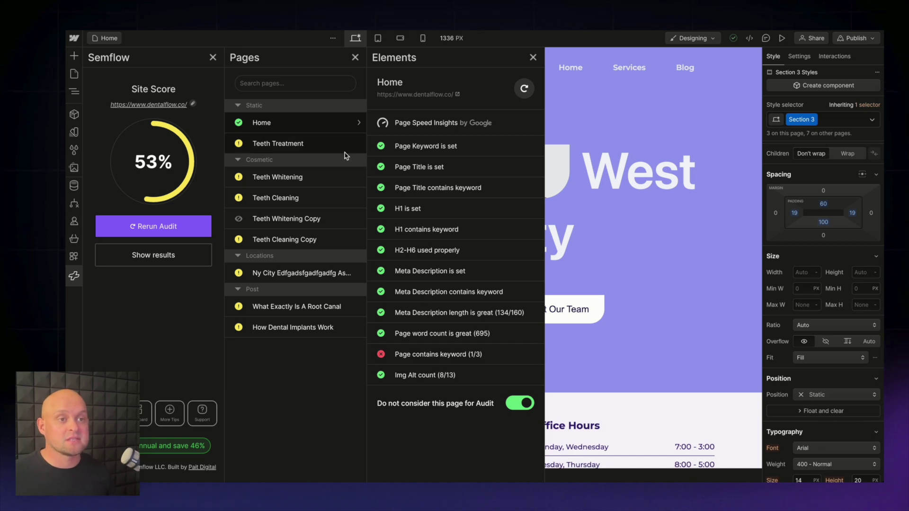
# - View the Teeth Whitening page's audit in Semflow along with its PageSpeed Insights scores and full report
pyautogui.click(295, 178)
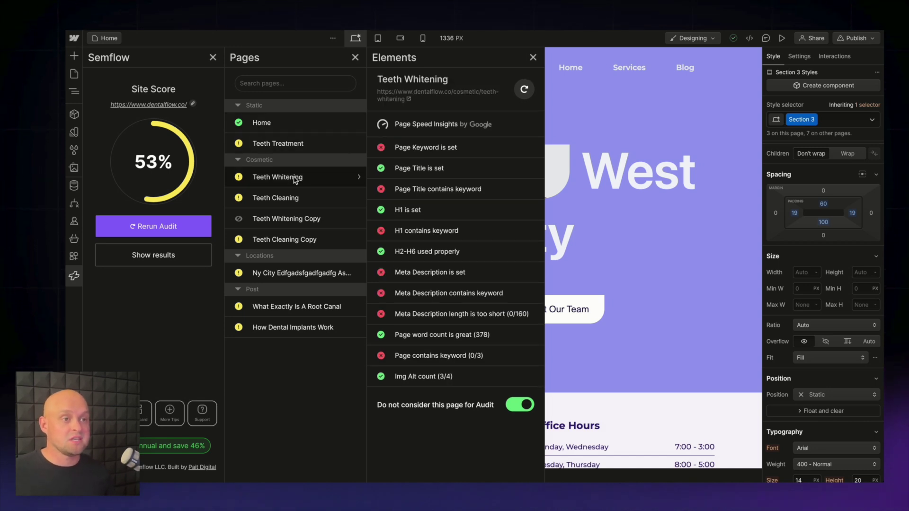
pyautogui.click(461, 127)
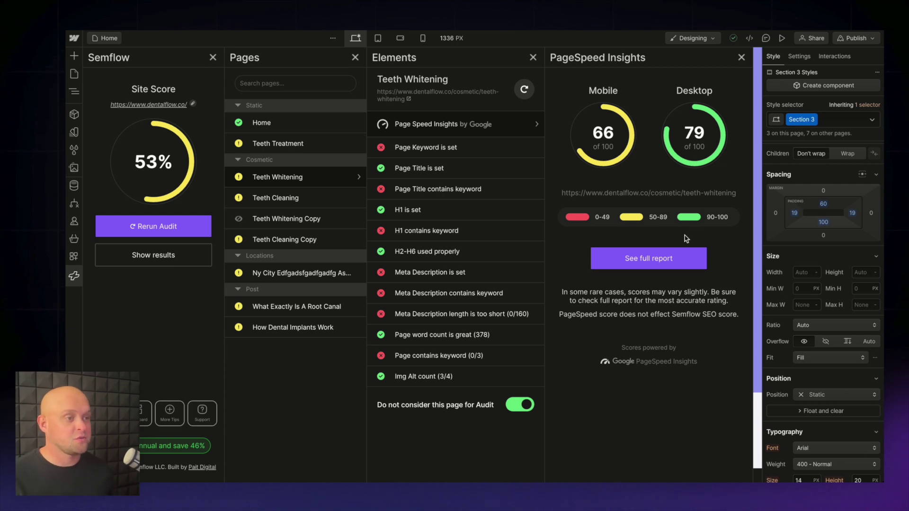
pyautogui.click(673, 255)
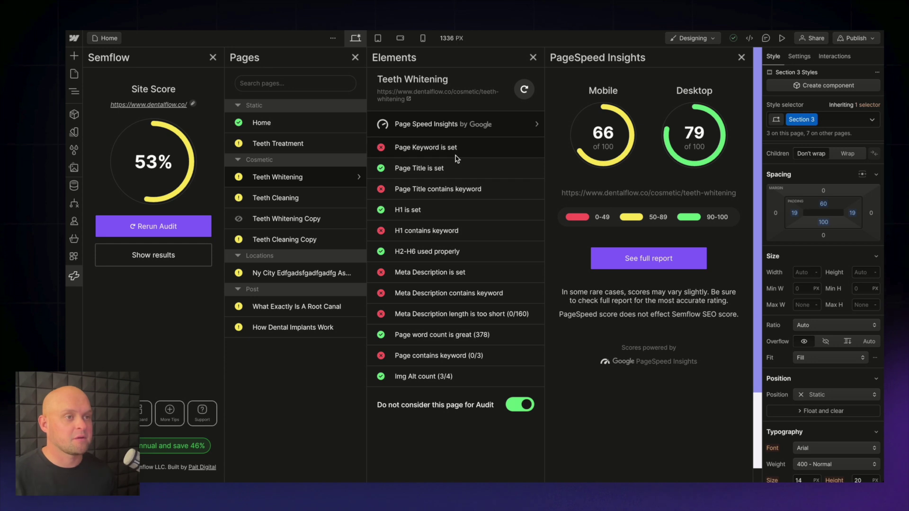
# - Set the Teeth Whitening page's focus keyword to "teeth whitening nyc" in Semflow and save it
pyautogui.click(454, 156)
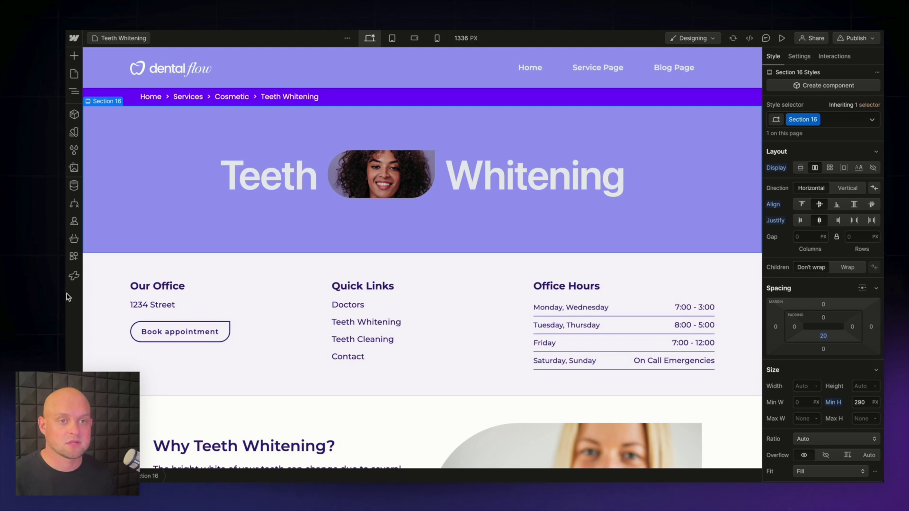
pyautogui.click(74, 276)
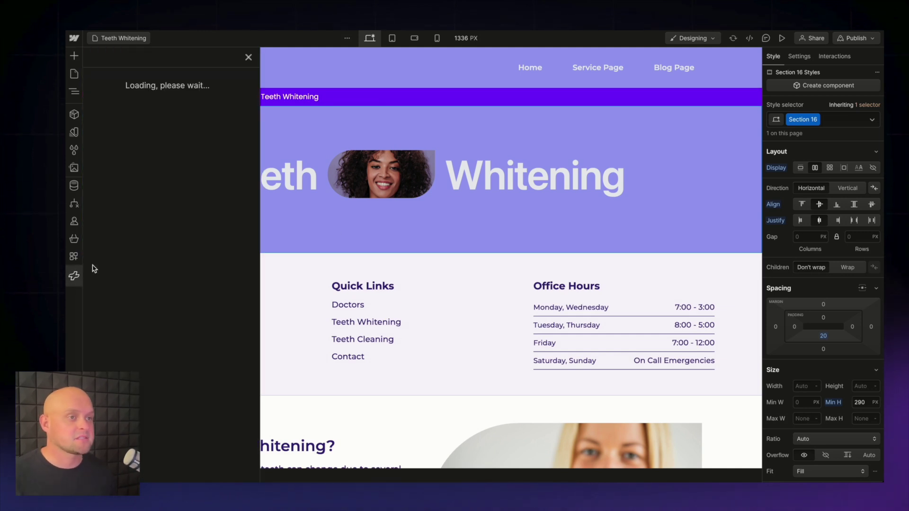
pyautogui.click(441, 148)
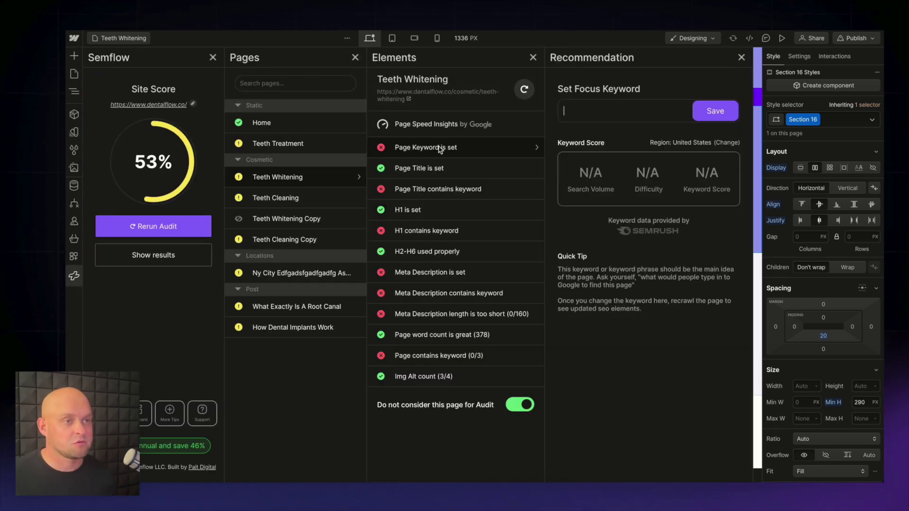
pyautogui.write('teeth whi')
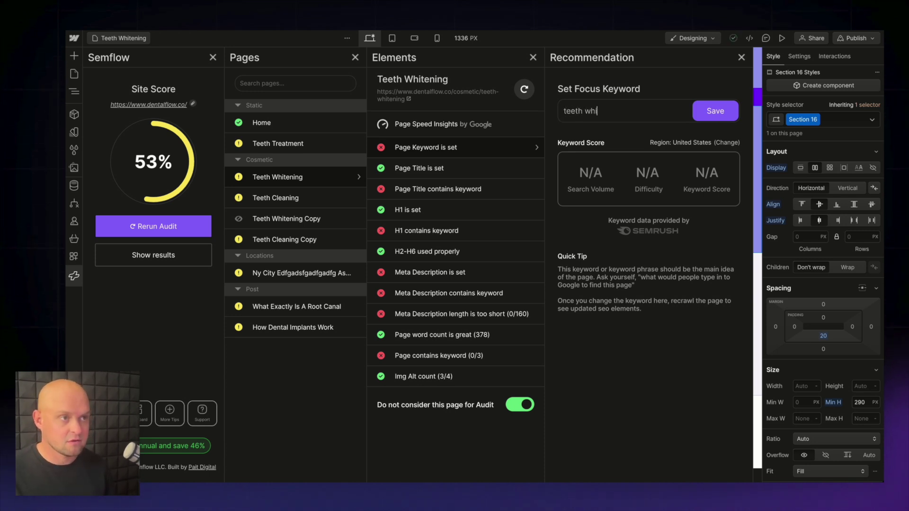
pyautogui.write('tening ')
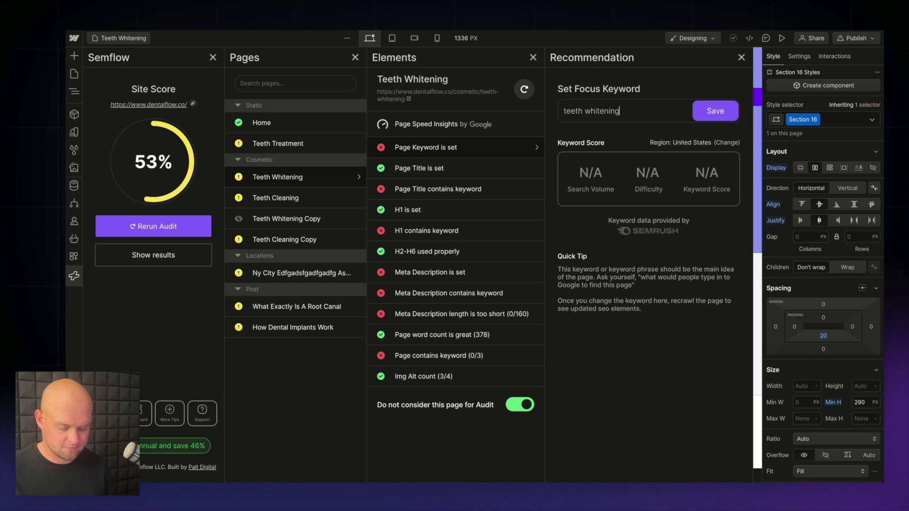
pyautogui.write('nyc')
pyautogui.click(713, 112)
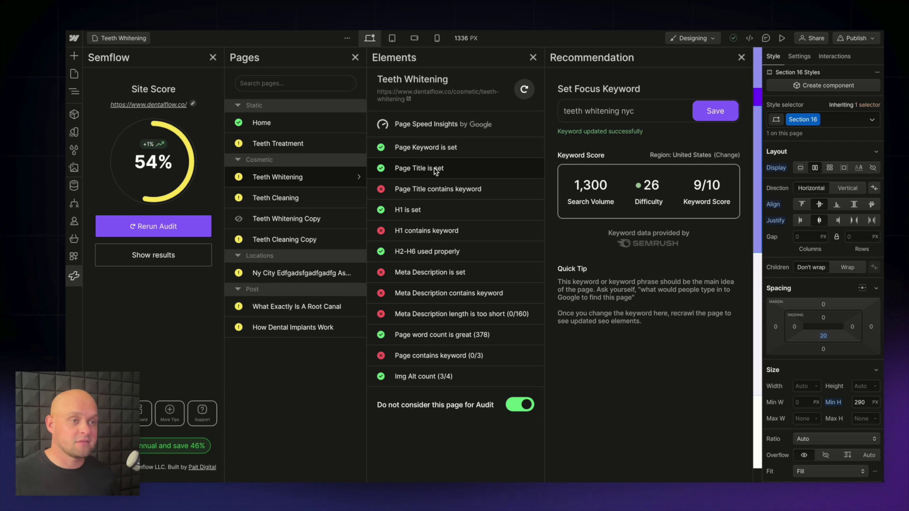
pyautogui.tripleClick(601, 112)
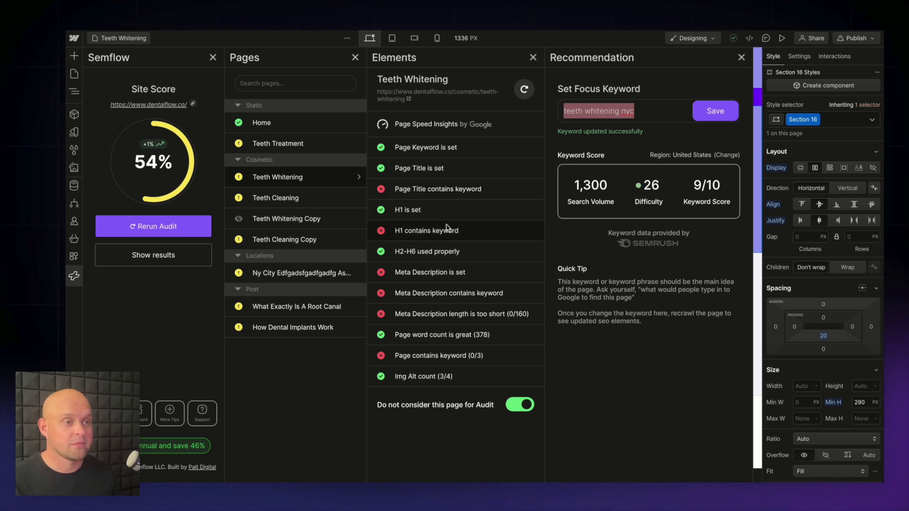
# - Set the title tag in the Teeth Whitening page's settings to "#1 Top-Rated Teeth Cleaning in NYC | Dental Flow"
pyautogui.click(74, 73)
pyautogui.click(194, 140)
pyautogui.scroll(-5, 314, 308)
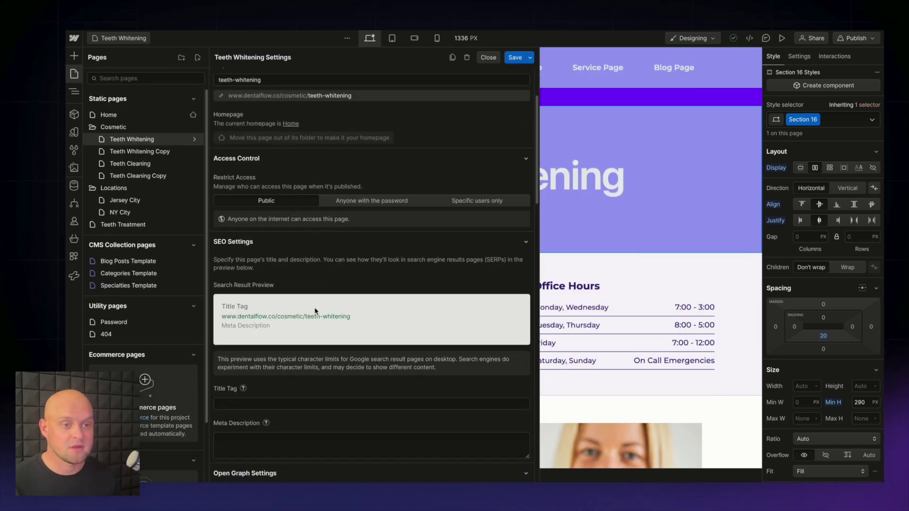
pyautogui.click(229, 306)
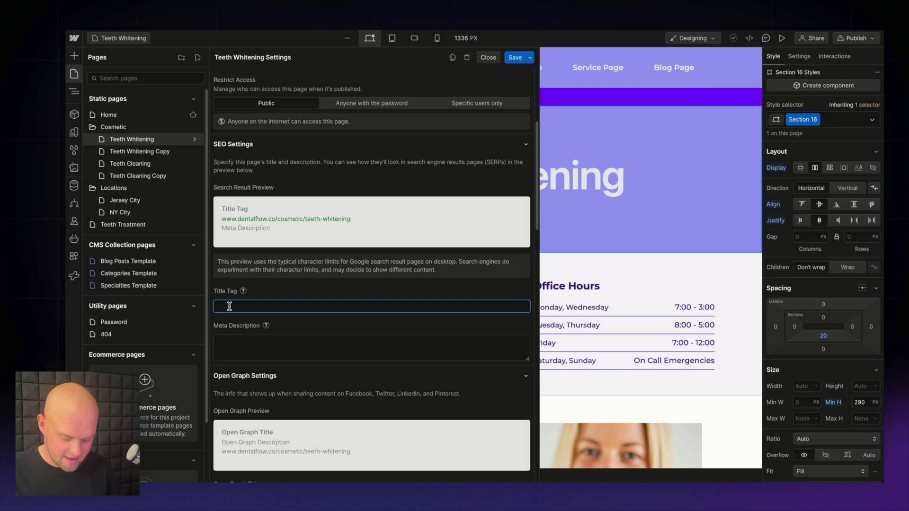
pyautogui.write('#1 Top-Rated Teeth Cleaning in NYC')
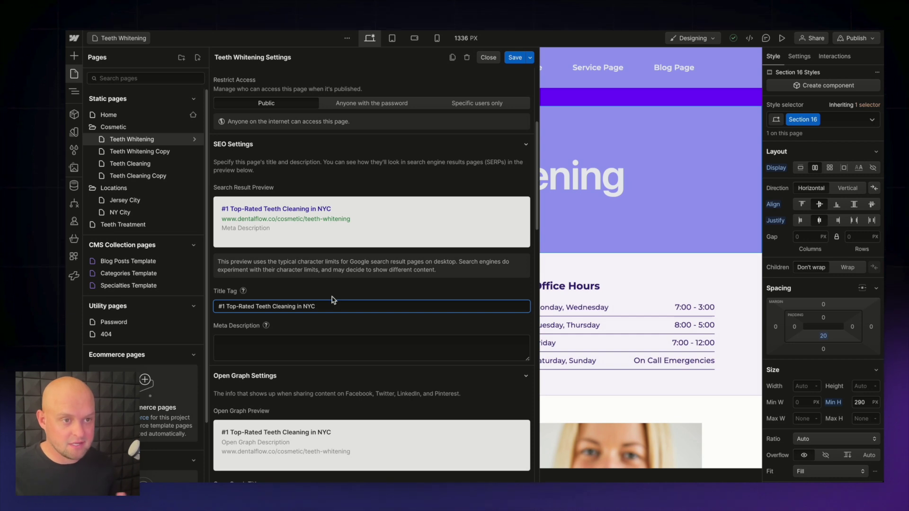
pyautogui.write('| D')
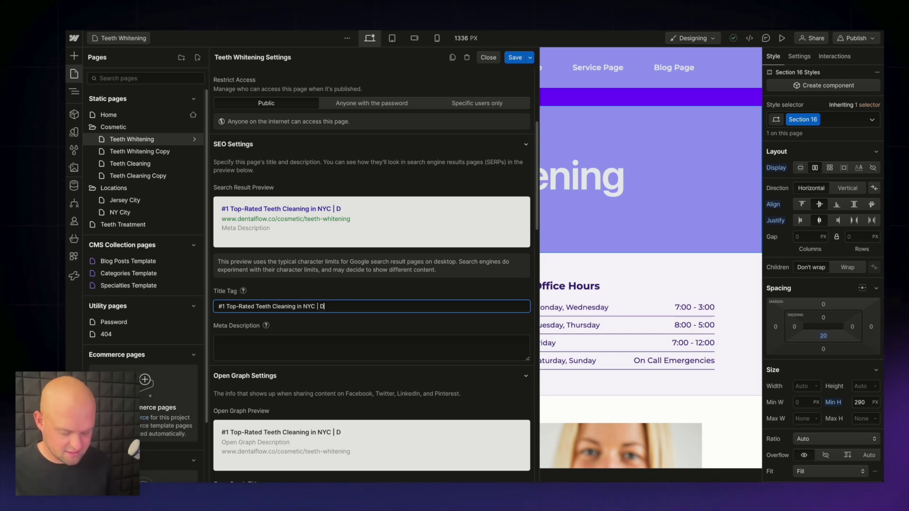
pyautogui.write('ental Flow')
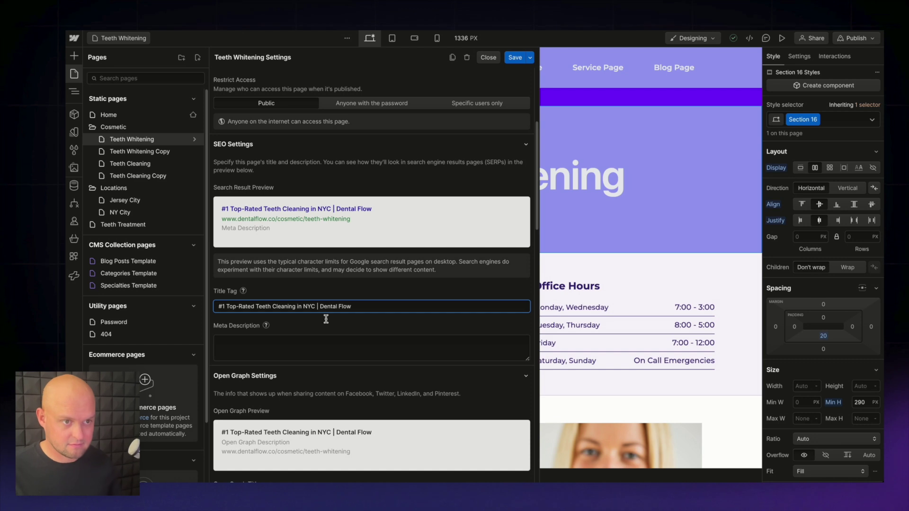
# - Save the meta description as "Contact Dental Flow today to schedule your next teeth cleaning. We offer the best teeth cleaning in NYC. See you soon!"
pyautogui.click(284, 340)
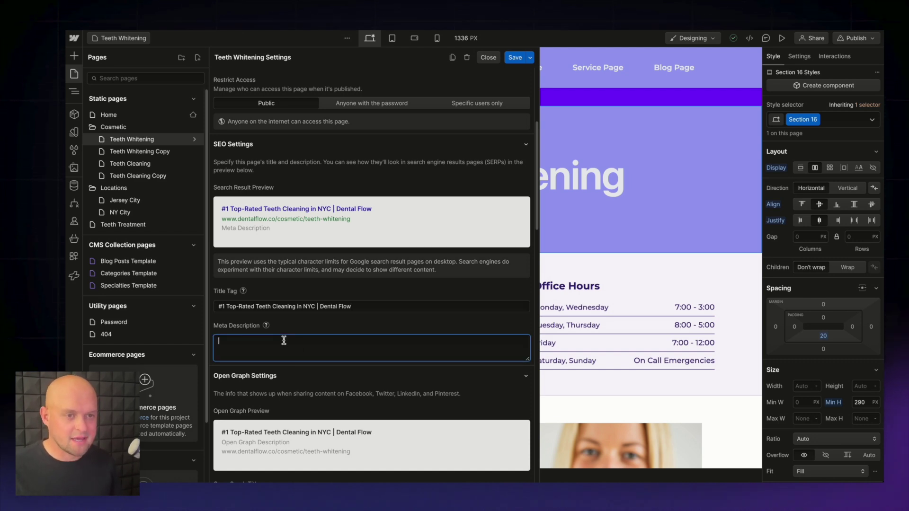
pyautogui.write('Contact Dental Flow today')
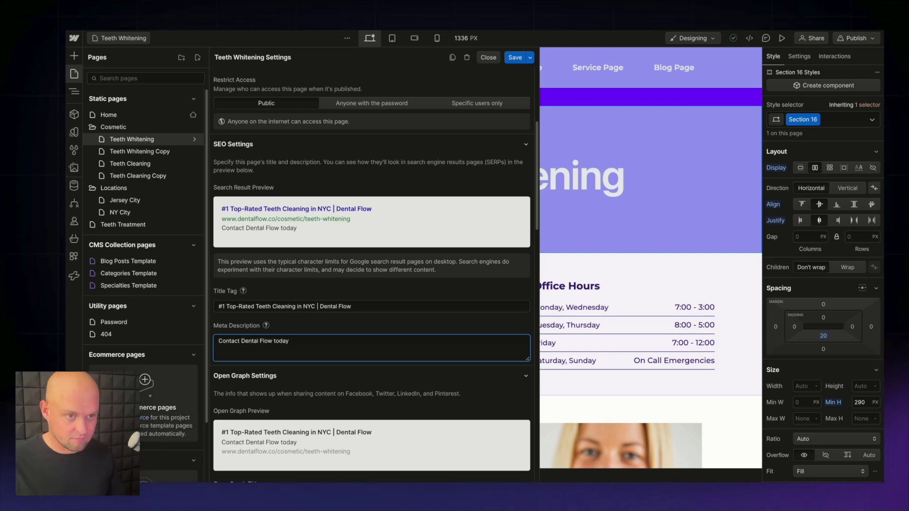
pyautogui.write(' to schedule your next teeth cleaning. We offer the best teeth cleaning in NYC. See you soon!')
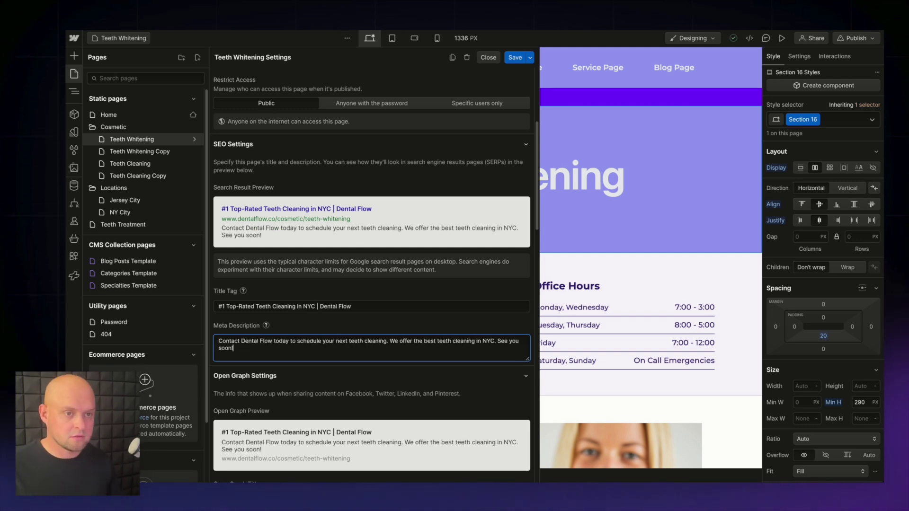
pyautogui.click(515, 58)
# - Change the heading type of the "Teeth Whitening" hero heading to H1
pyautogui.click(515, 171)
pyautogui.doubleClick(515, 171)
pyautogui.click(577, 135)
pyautogui.click(238, 170)
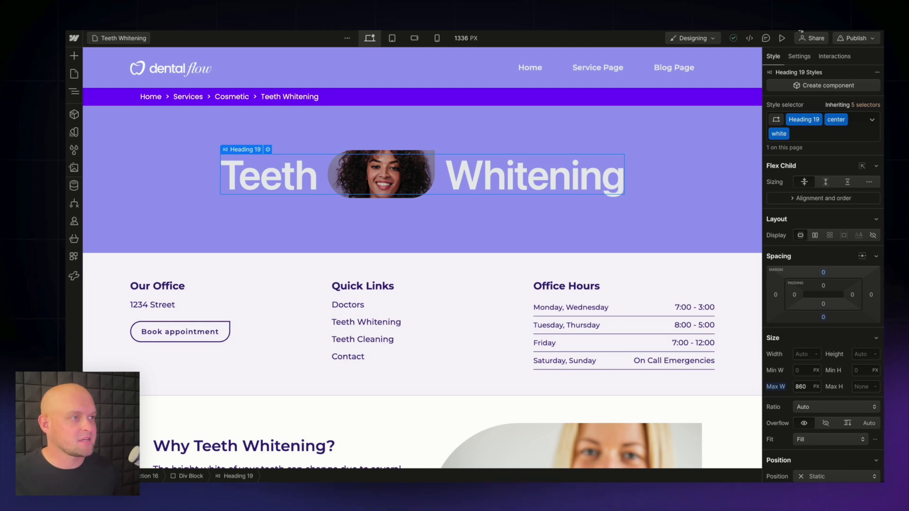
pyautogui.click(800, 57)
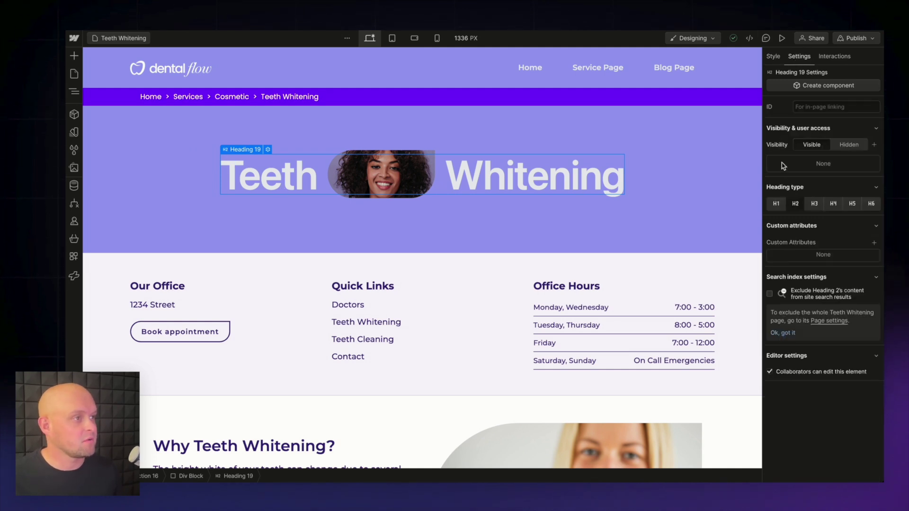
pyautogui.click(776, 204)
# - Add "NYC" to the end of the "Teeth Whitening" hero heading
pyautogui.doubleClick(553, 174)
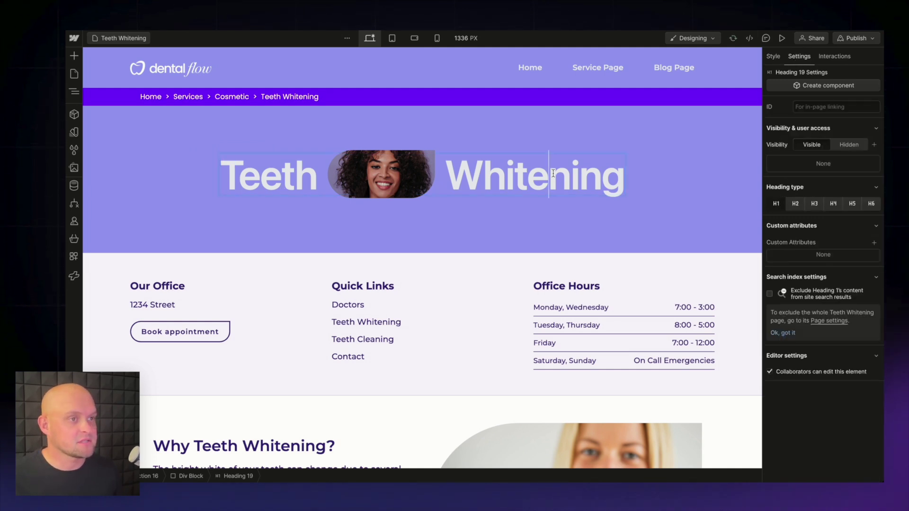
pyautogui.click(618, 176)
pyautogui.write('NYC')
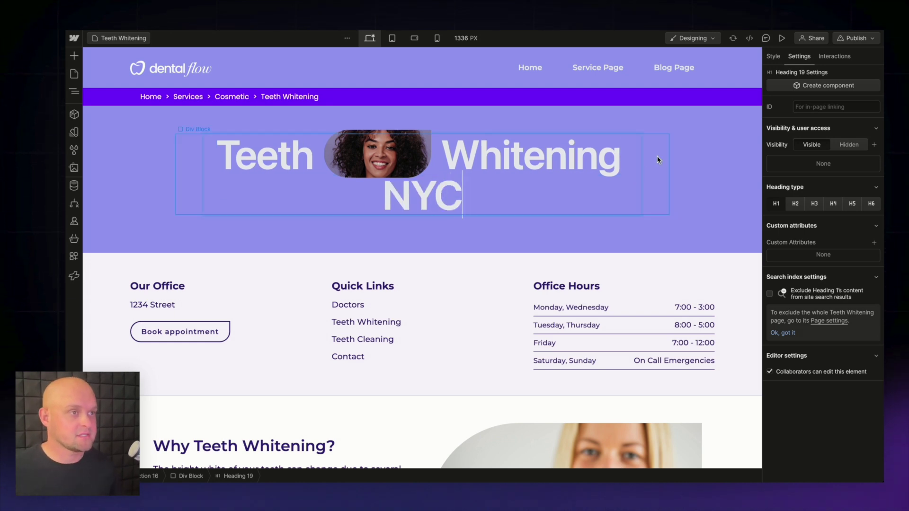
pyautogui.click(657, 186)
# - Increase the hero heading's maximum width to 1000 px
pyautogui.click(597, 170)
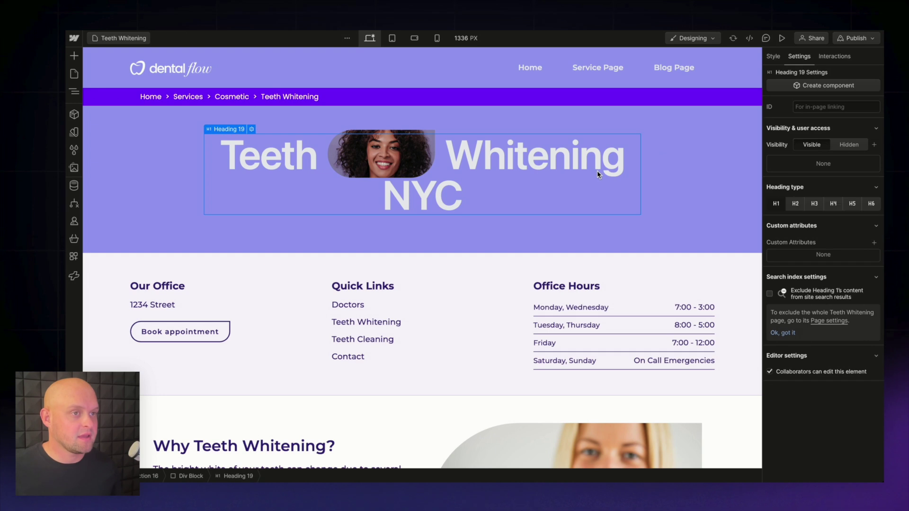
pyautogui.click(773, 56)
pyautogui.click(803, 386)
pyautogui.hotkey('shift', 'Up')
pyautogui.hotkey('shift', 'Up')
pyautogui.hotkey('shift', 'Up')
pyautogui.hotkey('shift', 'Up')
pyautogui.hotkey('shift', 'Up')
pyautogui.hotkey('shift', 'Up')
pyautogui.hotkey('shift', 'Up')
pyautogui.hotkey('shift', 'Up')
pyautogui.hotkey('shift', 'Up')
pyautogui.hotkey('shift', 'Up')
pyautogui.hotkey('shift', 'Up')
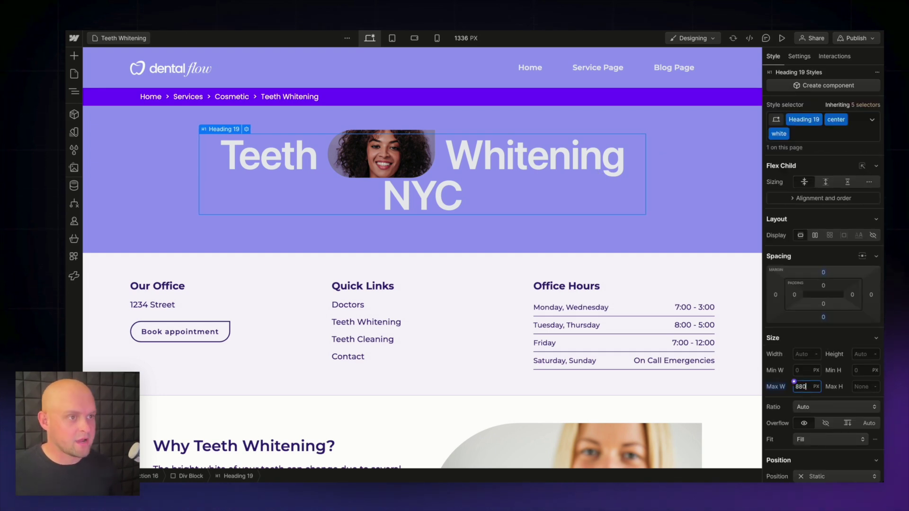
pyautogui.hotkey('shift', 'Up')
pyautogui.hotkey('shift', 'Up')
pyautogui.hotkey('shift', 'Up')
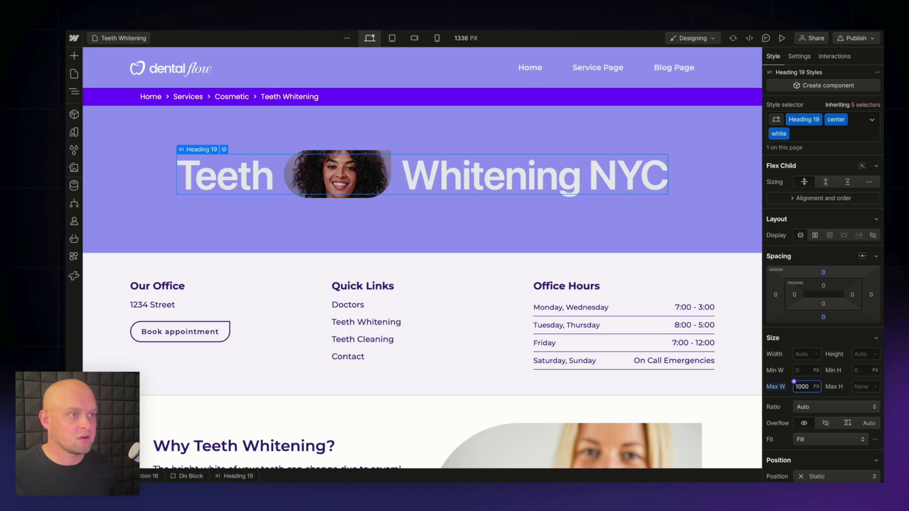
pyautogui.click(655, 223)
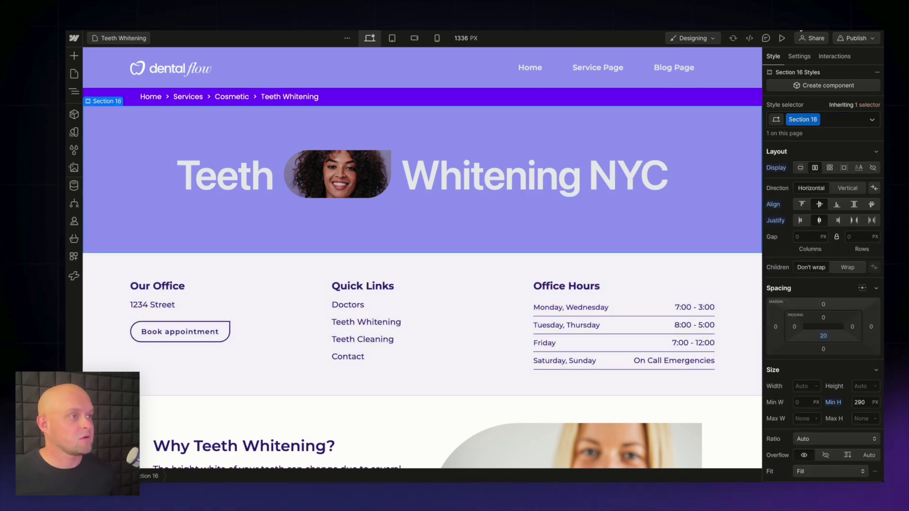
pyautogui.click(851, 37)
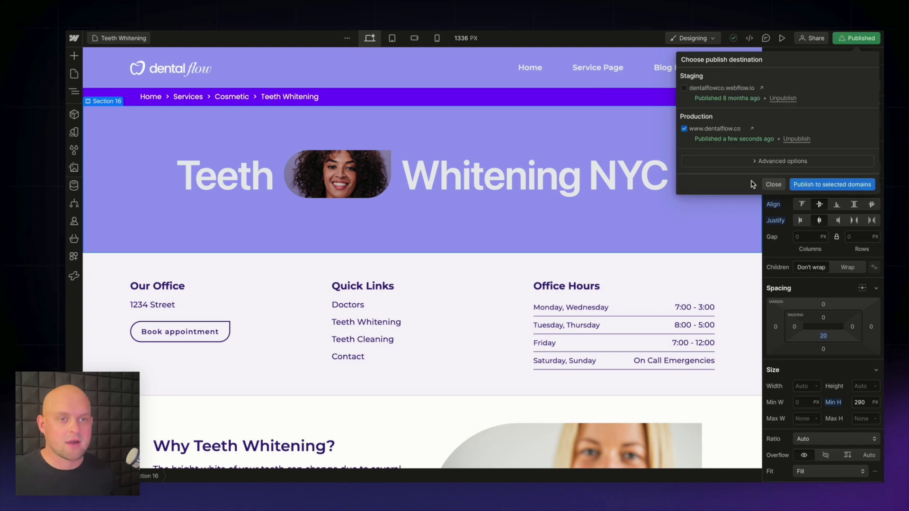
pyautogui.click(75, 279)
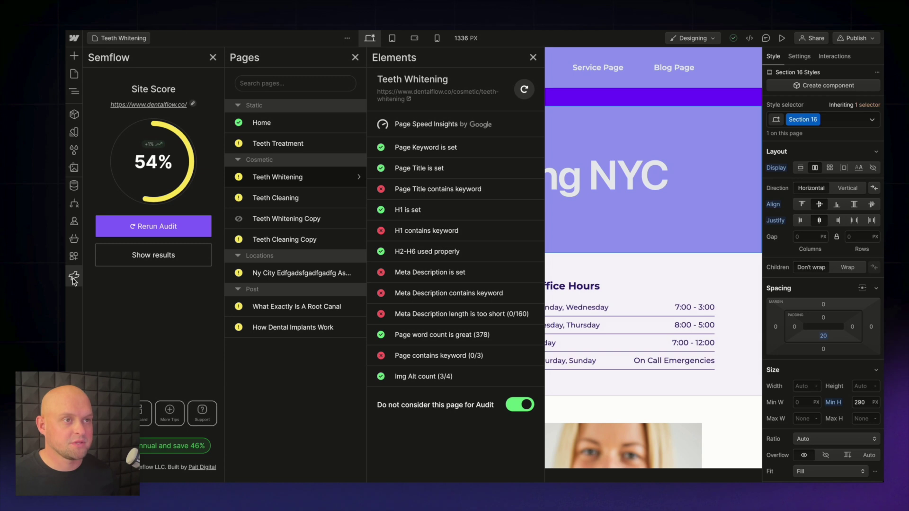
pyautogui.click(526, 92)
# - Review the Teeth Whitening page's recommendations on the page title being set and containing the focus keyword
pyautogui.click(457, 168)
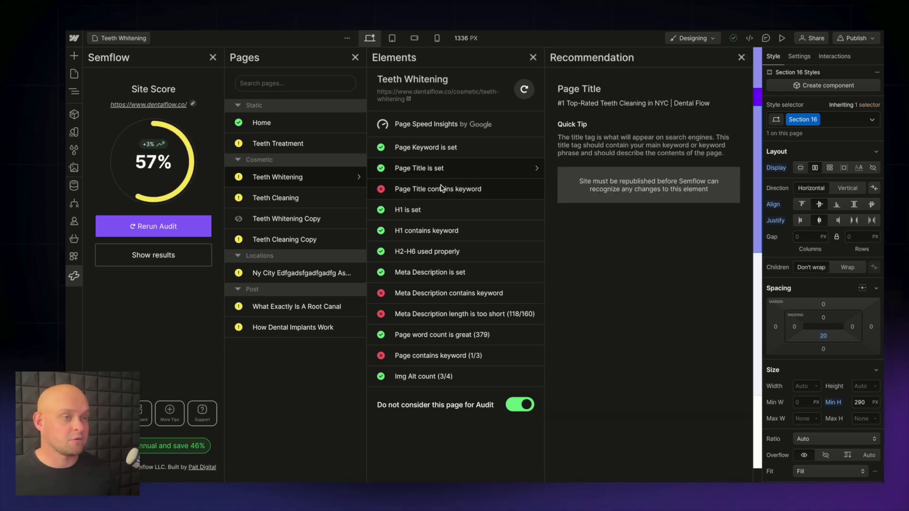
pyautogui.click(440, 190)
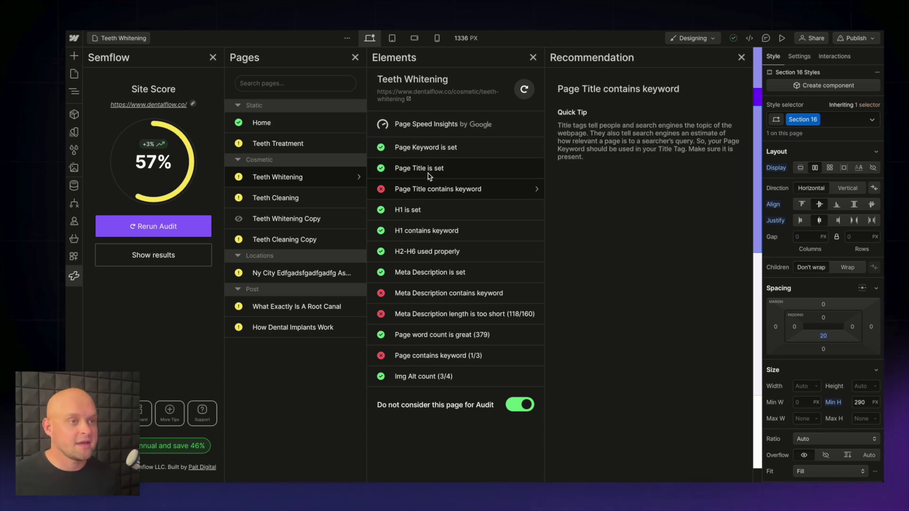
pyautogui.click(429, 172)
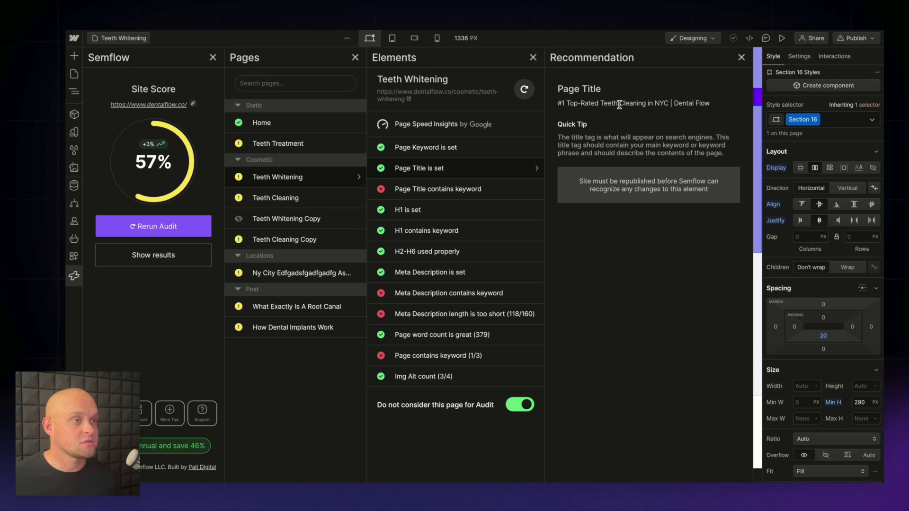
# - In the Teeth Whitening page's settings, replace "Cleaning" with "Whitening" in the title tag and in the meta description's second sentence
pyautogui.click(74, 74)
pyautogui.click(194, 138)
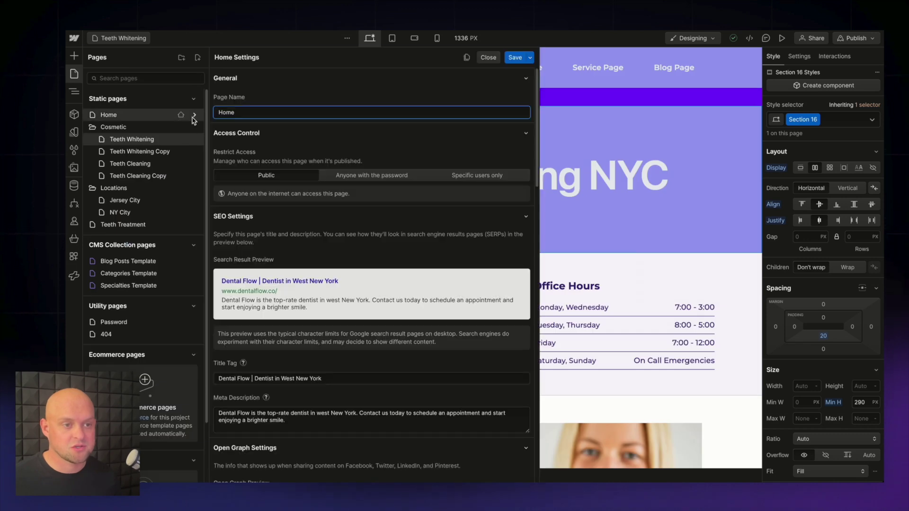
pyautogui.moveTo(296, 392); pyautogui.dragTo(272, 391)
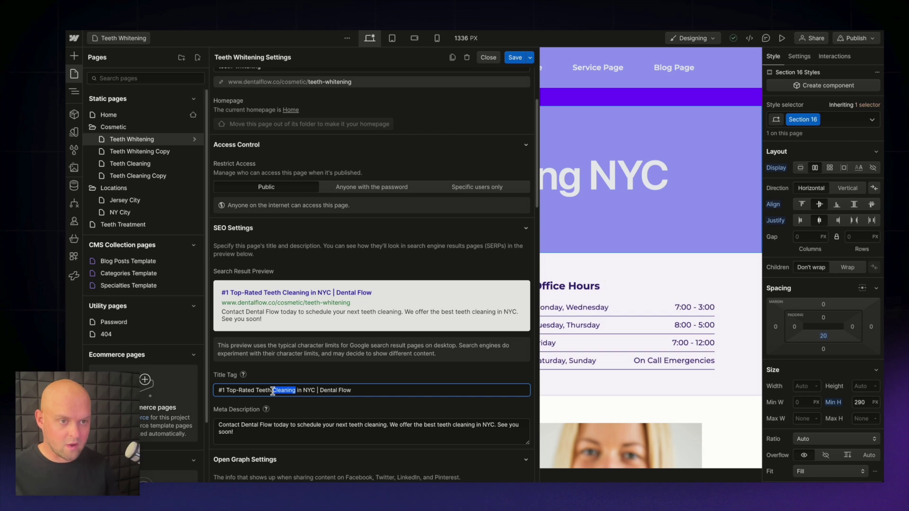
pyautogui.write('Whitening')
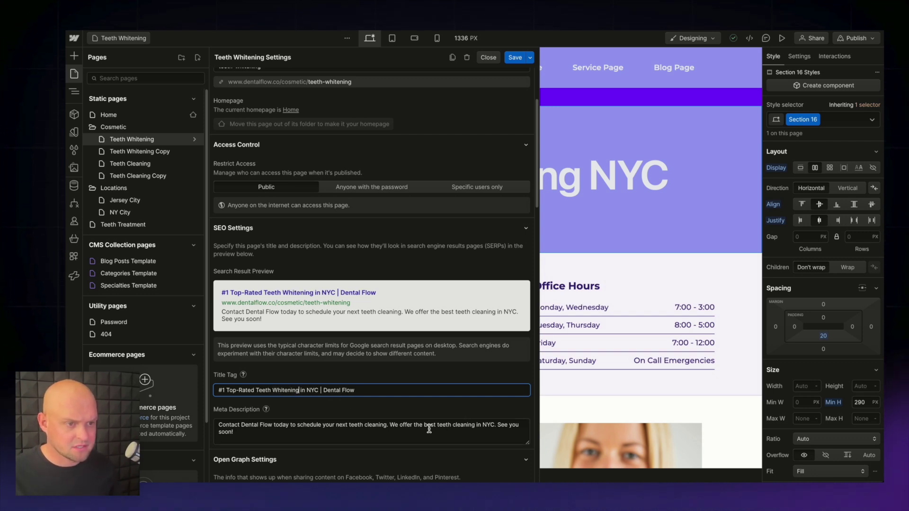
pyautogui.moveTo(453, 424); pyautogui.dragTo(476, 425)
pyautogui.write('whitening')
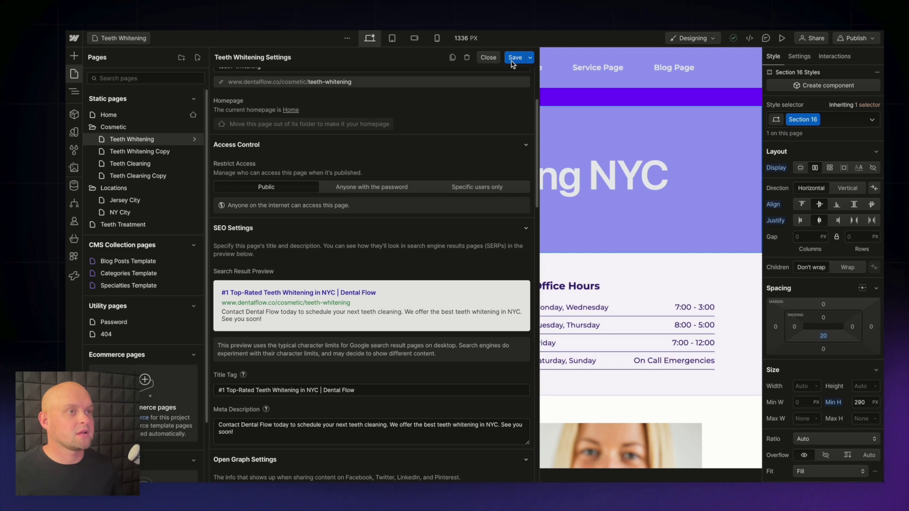
# - Save the Teeth Whitening page settings, publish the site, and recrawl the Teeth Whitening page in Semflow
pyautogui.click(514, 57)
pyautogui.click(850, 39)
pyautogui.click(803, 179)
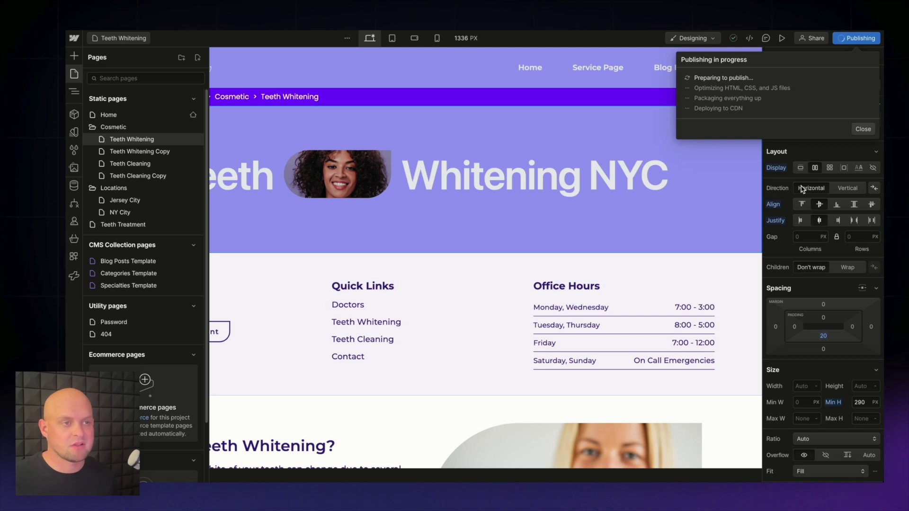
pyautogui.click(75, 277)
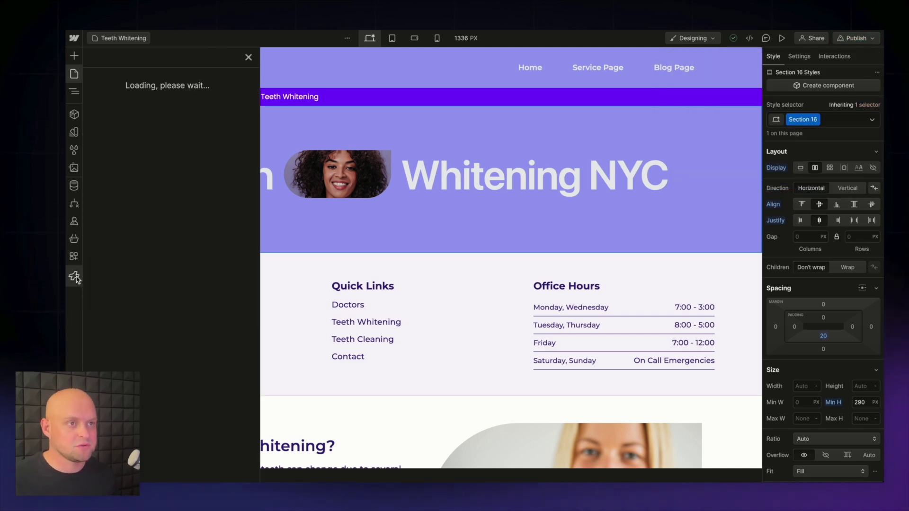
pyautogui.click(525, 88)
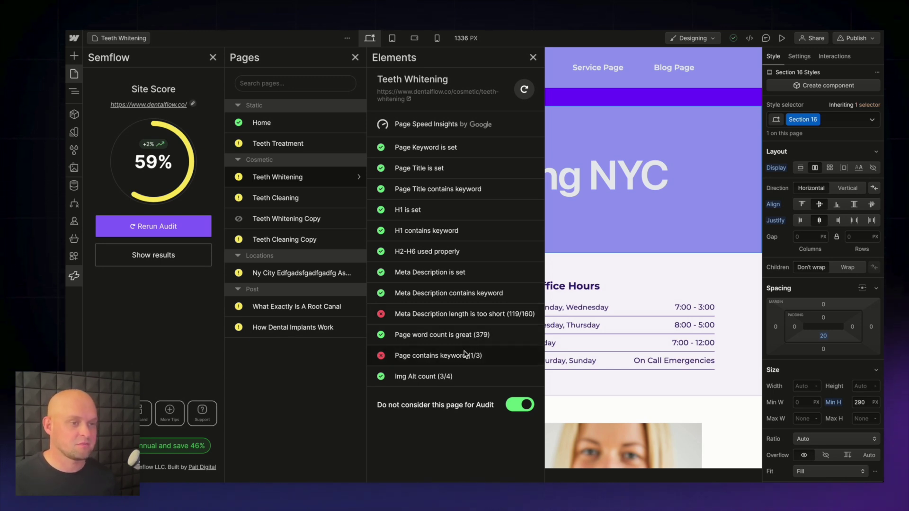
# - Lengthen the Teeth Whitening page's meta description by adding "Scheduling is quick and easy." before "See you soon!"
pyautogui.click(439, 359)
pyautogui.click(471, 311)
pyautogui.click(74, 74)
pyautogui.click(74, 76)
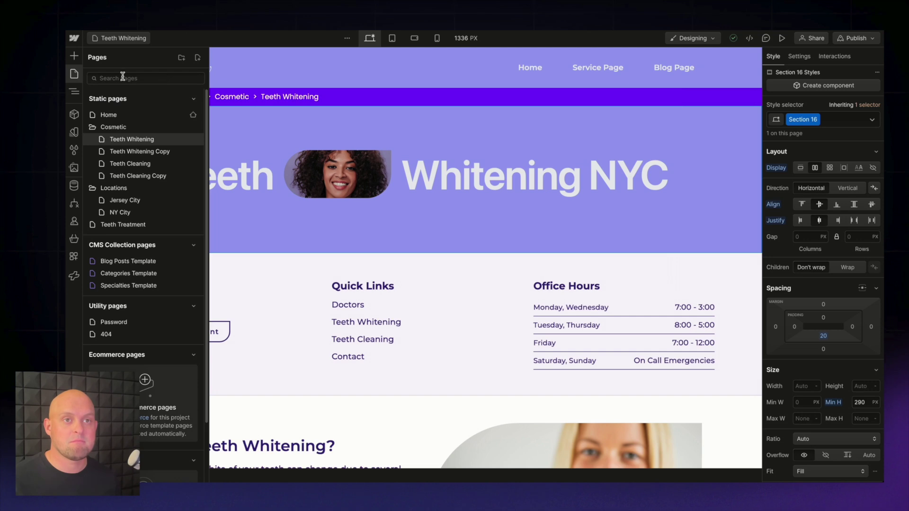
pyautogui.click(193, 141)
pyautogui.scroll(-5, 340, 390)
pyautogui.click(500, 381)
pyautogui.write('Scheduling is ea')
pyautogui.press('BackSpace')
pyautogui.press('BackSpace')
pyautogui.write('quick and easy.')
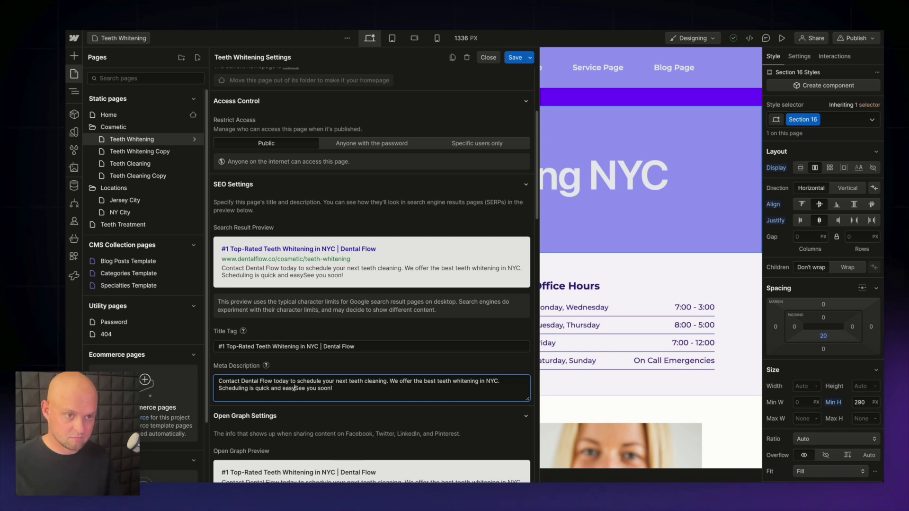
# - Save and publish the extended meta description, and reopen the Semflow audit
pyautogui.click(515, 57)
pyautogui.click(870, 38)
pyautogui.click(801, 185)
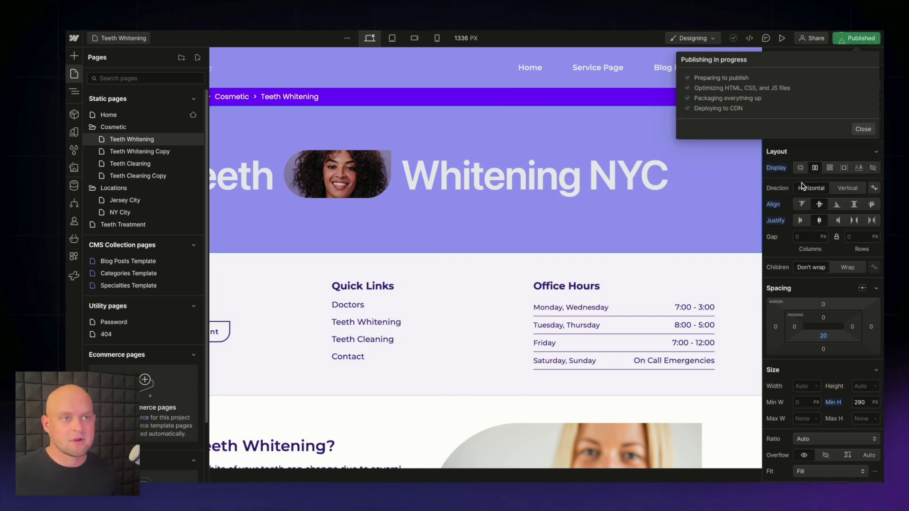
pyautogui.click(74, 276)
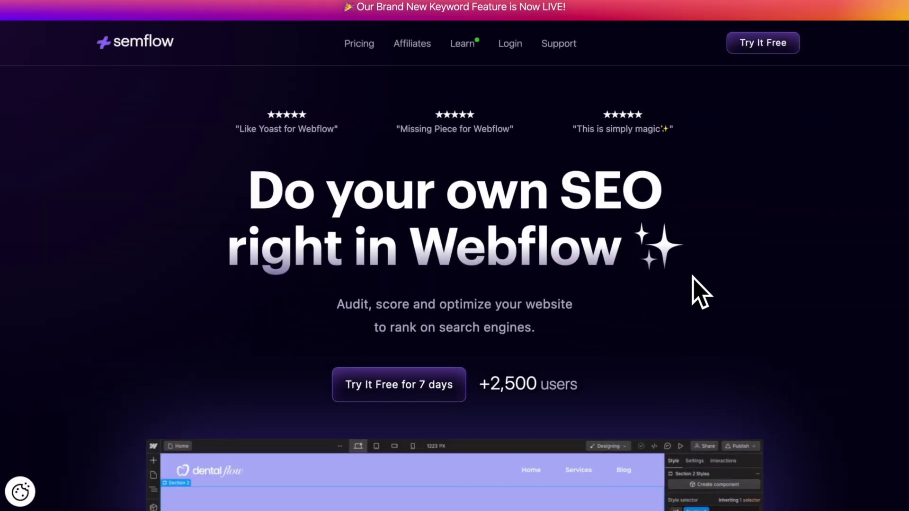
pyautogui.scroll(-3, 693, 277)
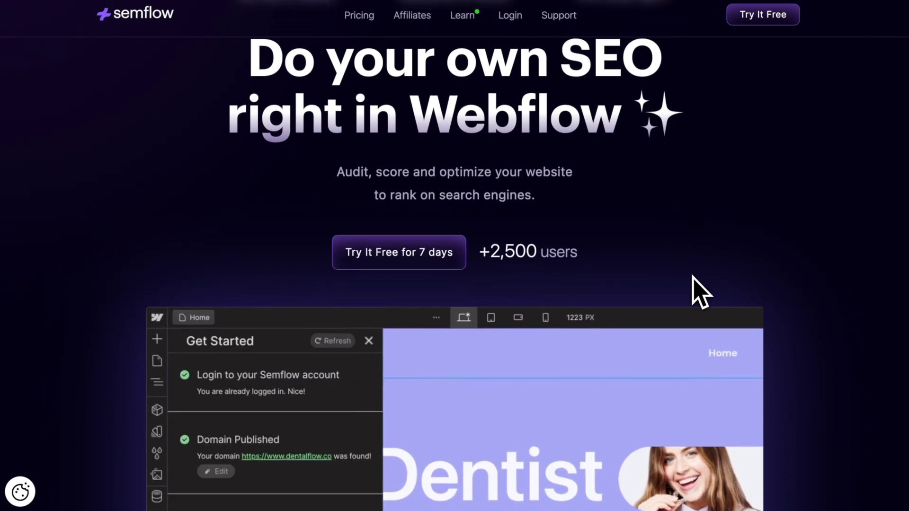